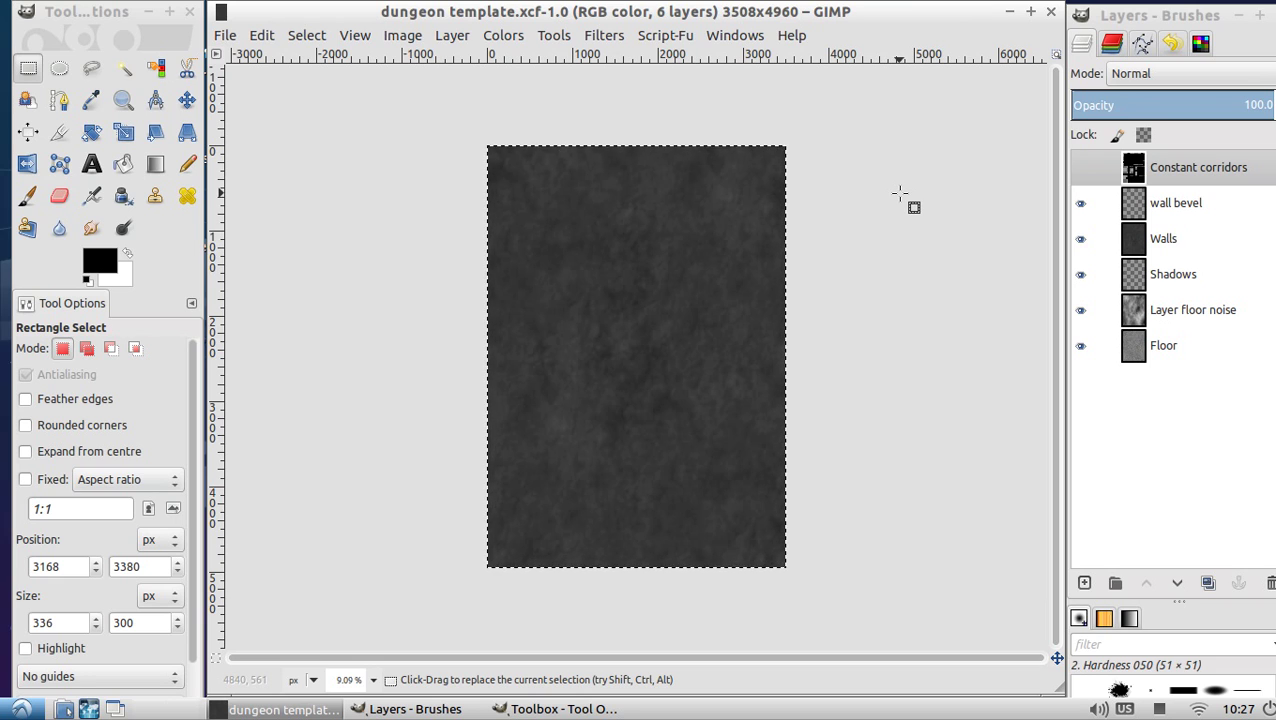
Load the Constant corridors layer's alpha as a selection, hide that layer again, and pick the Walls layer.
click(1080, 170)
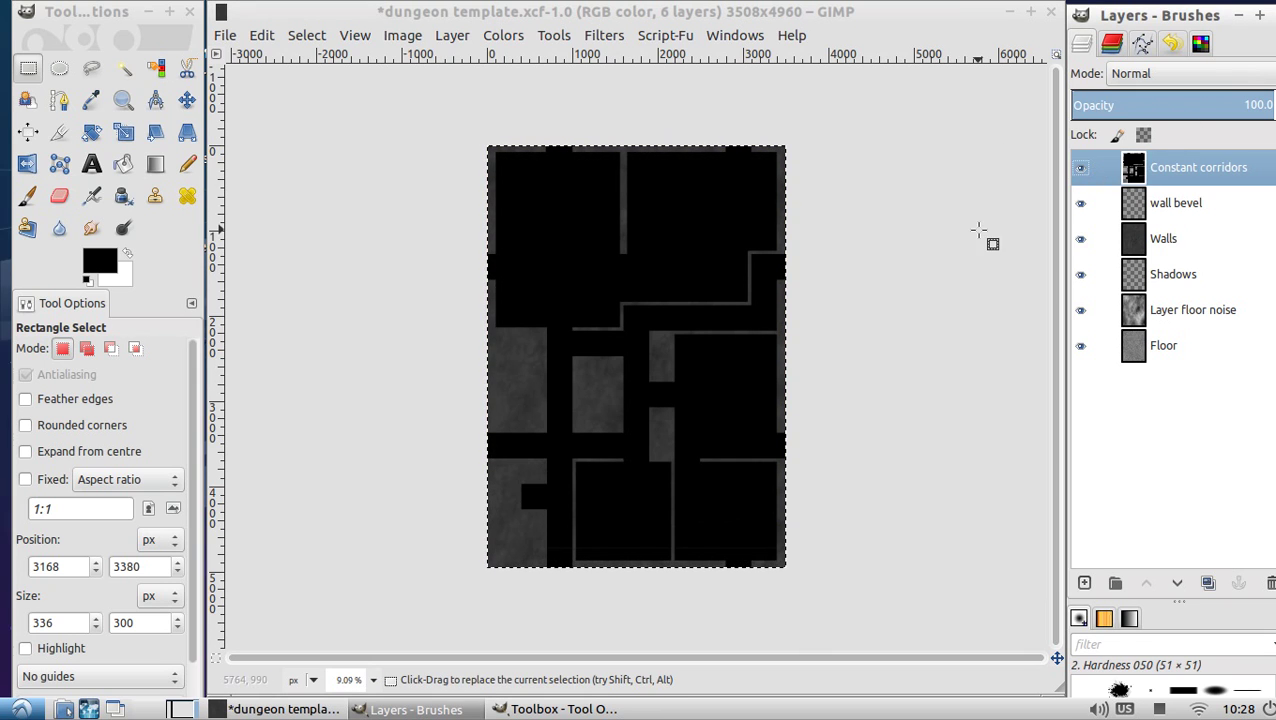
right_click(1210, 177)
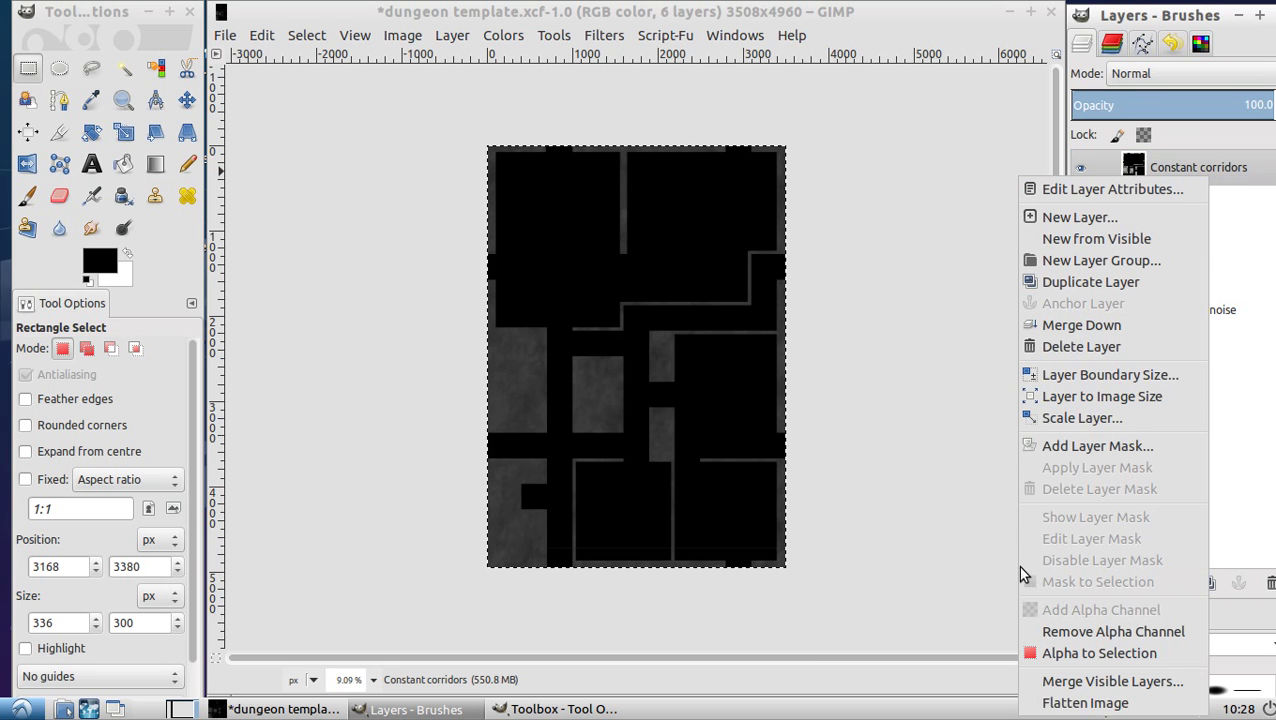
click(1061, 662)
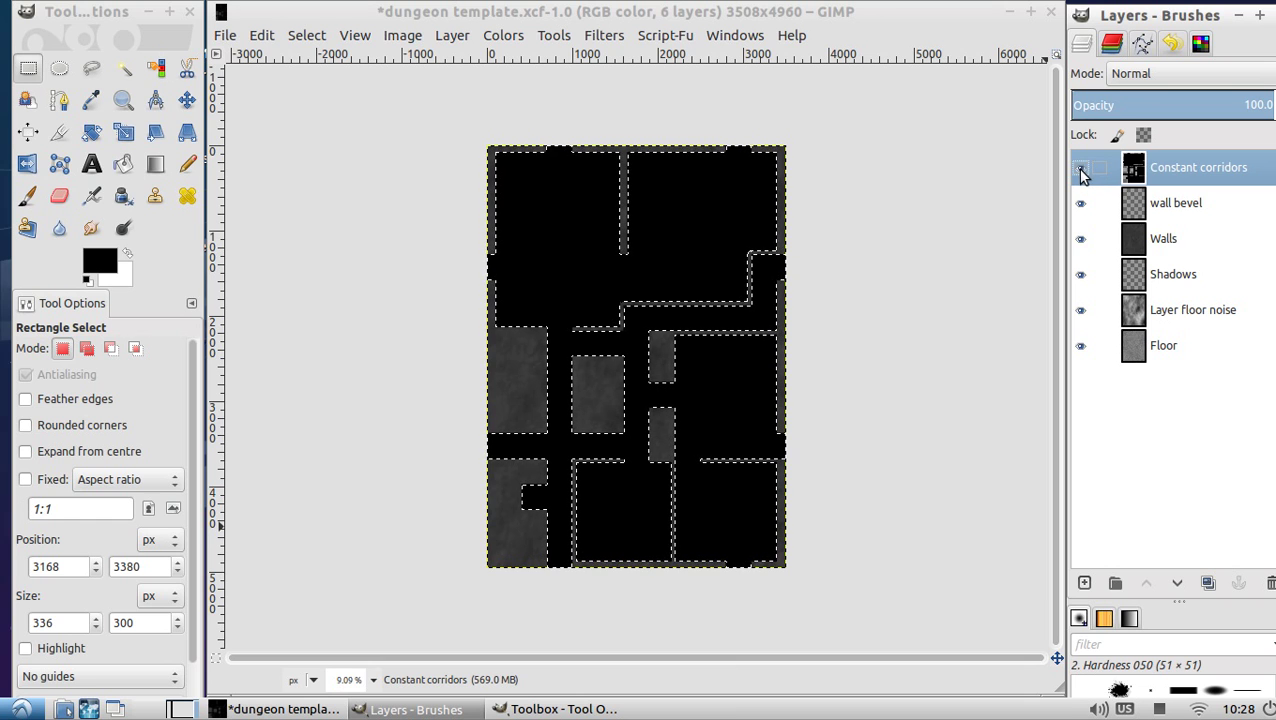
click(1166, 241)
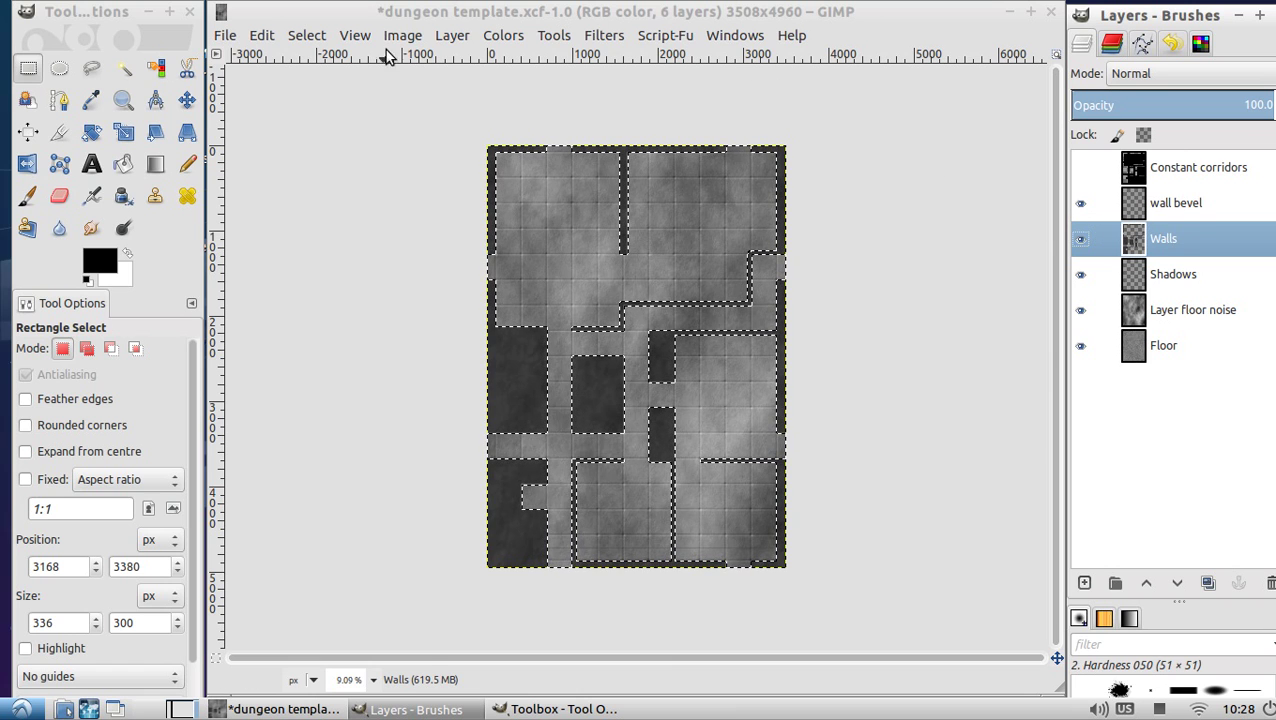
Grow the corridor selection by 10 px with Select > Grow.
click(316, 42)
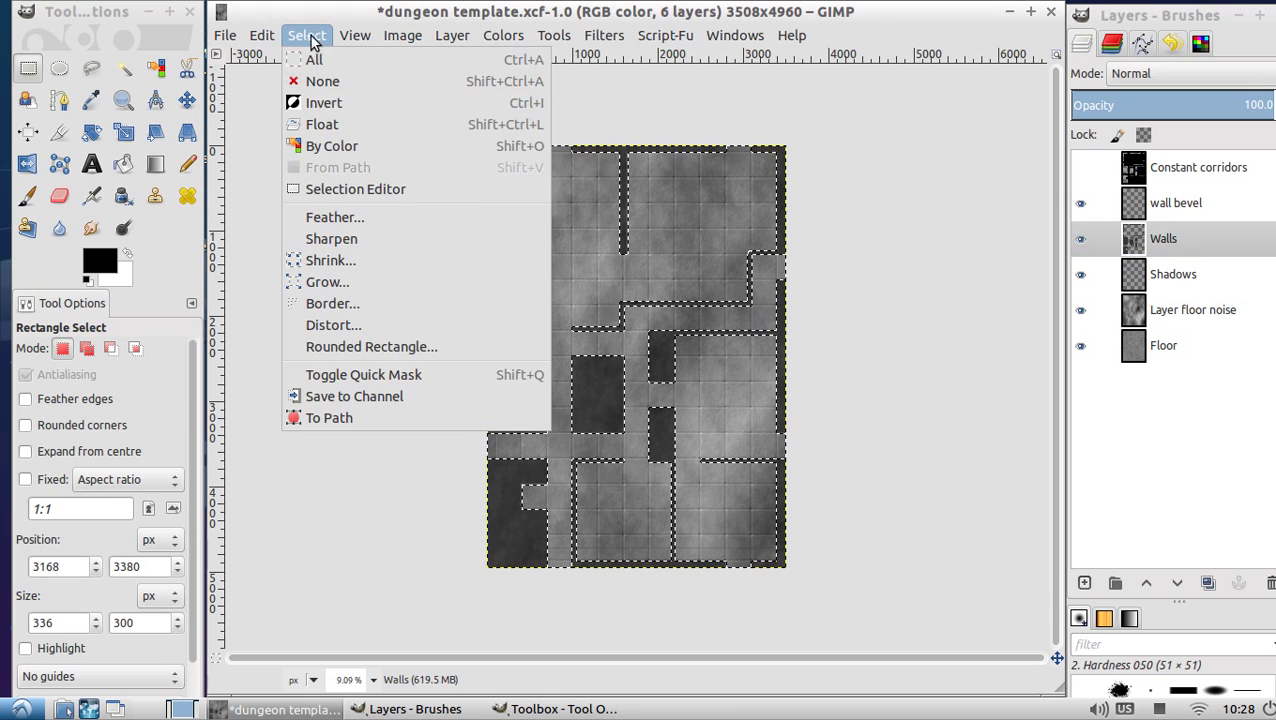
click(356, 284)
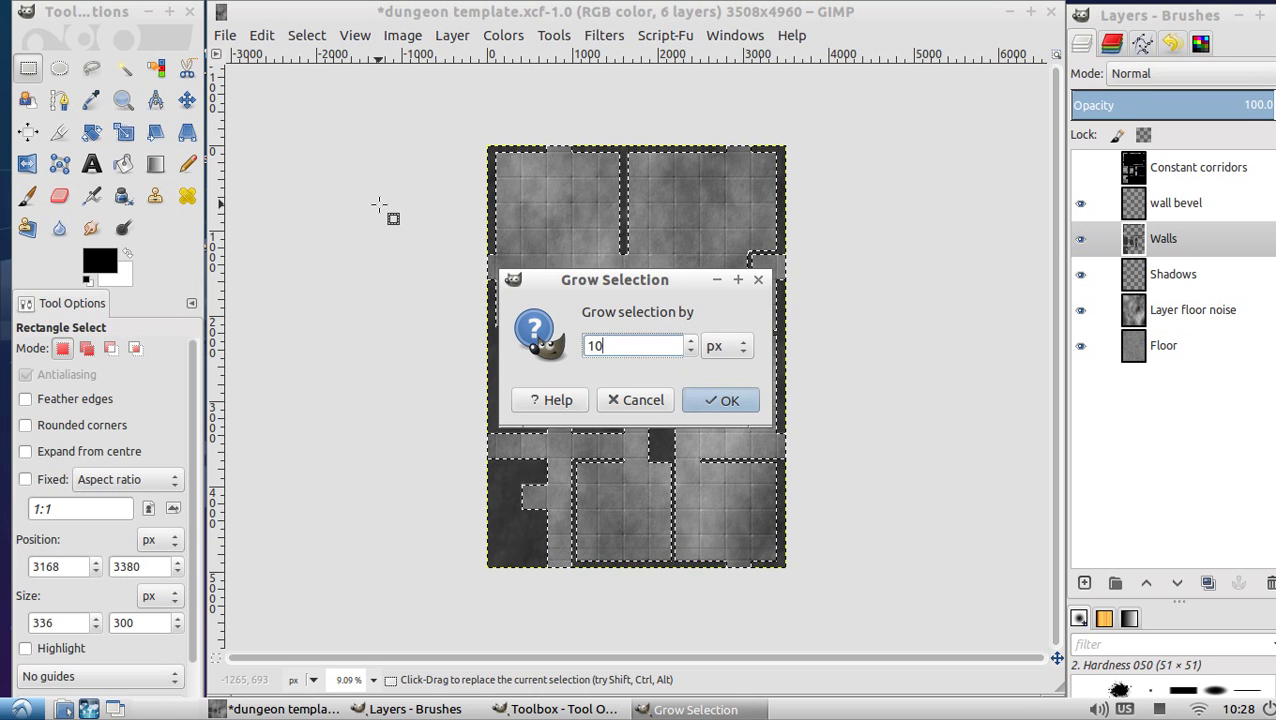
key(Return)
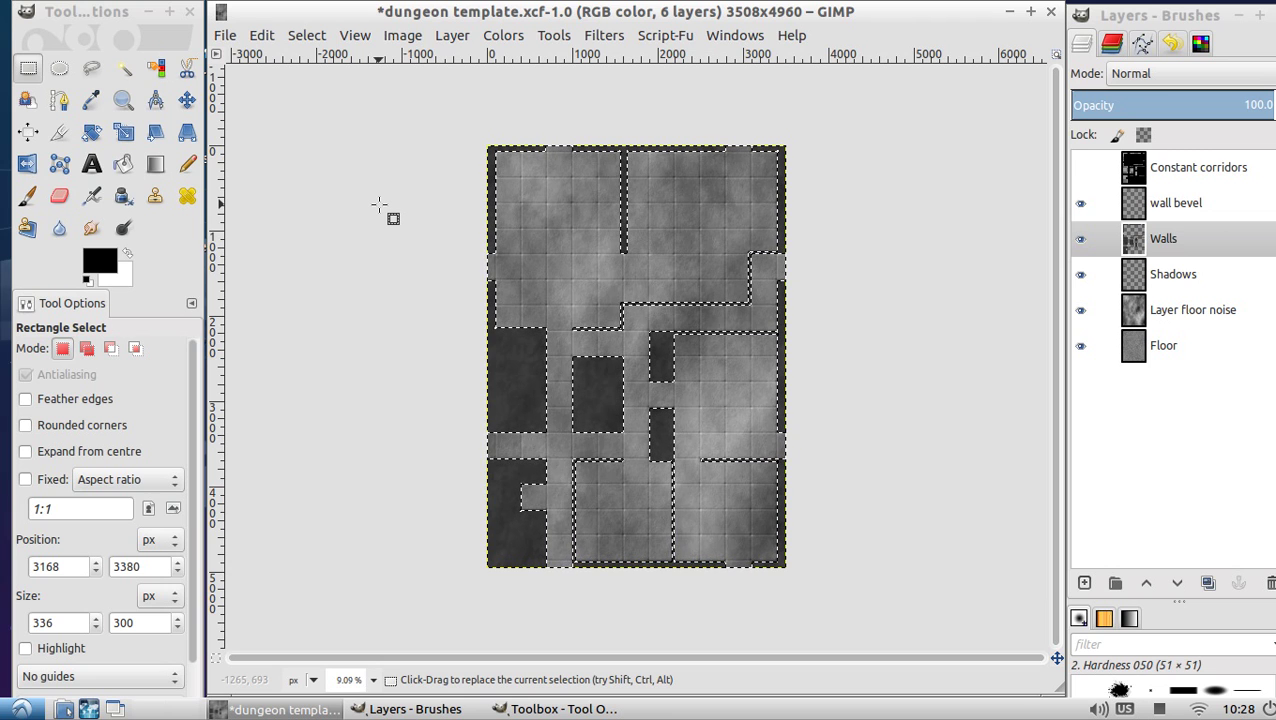
Bucket-fill the grown selection with white on the wall bevel layer.
click(1160, 205)
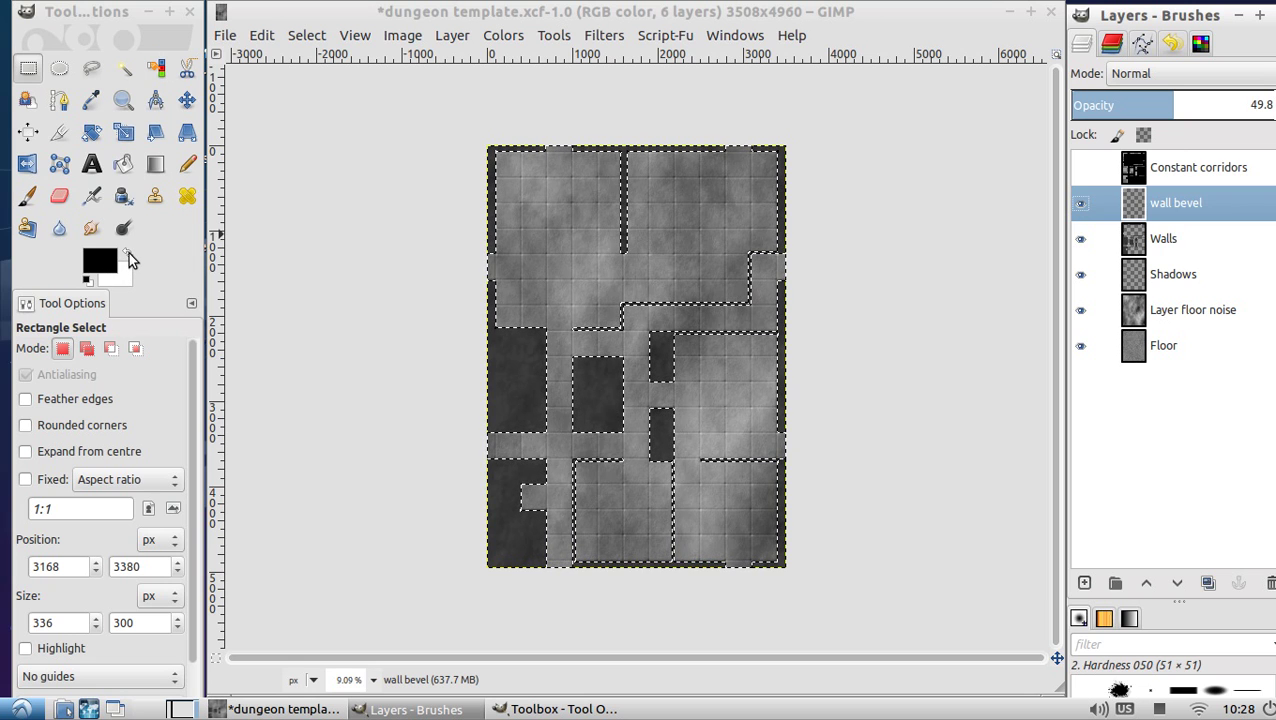
click(128, 251)
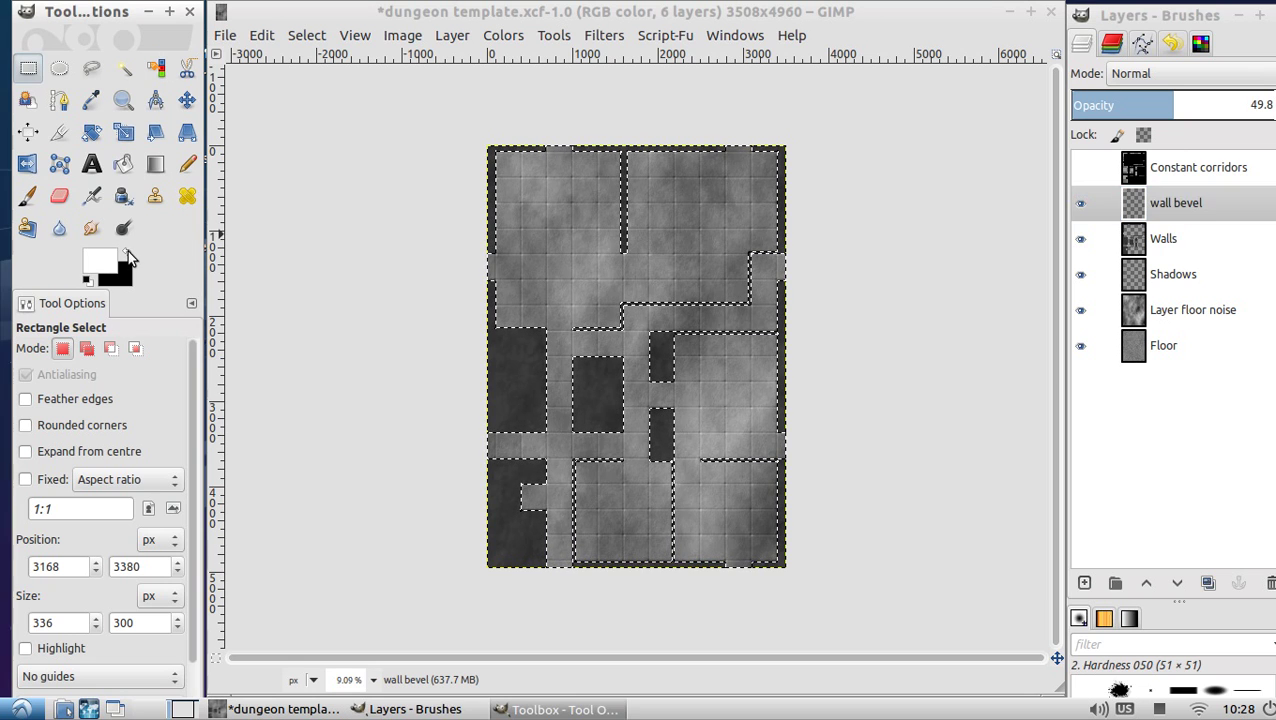
click(123, 164)
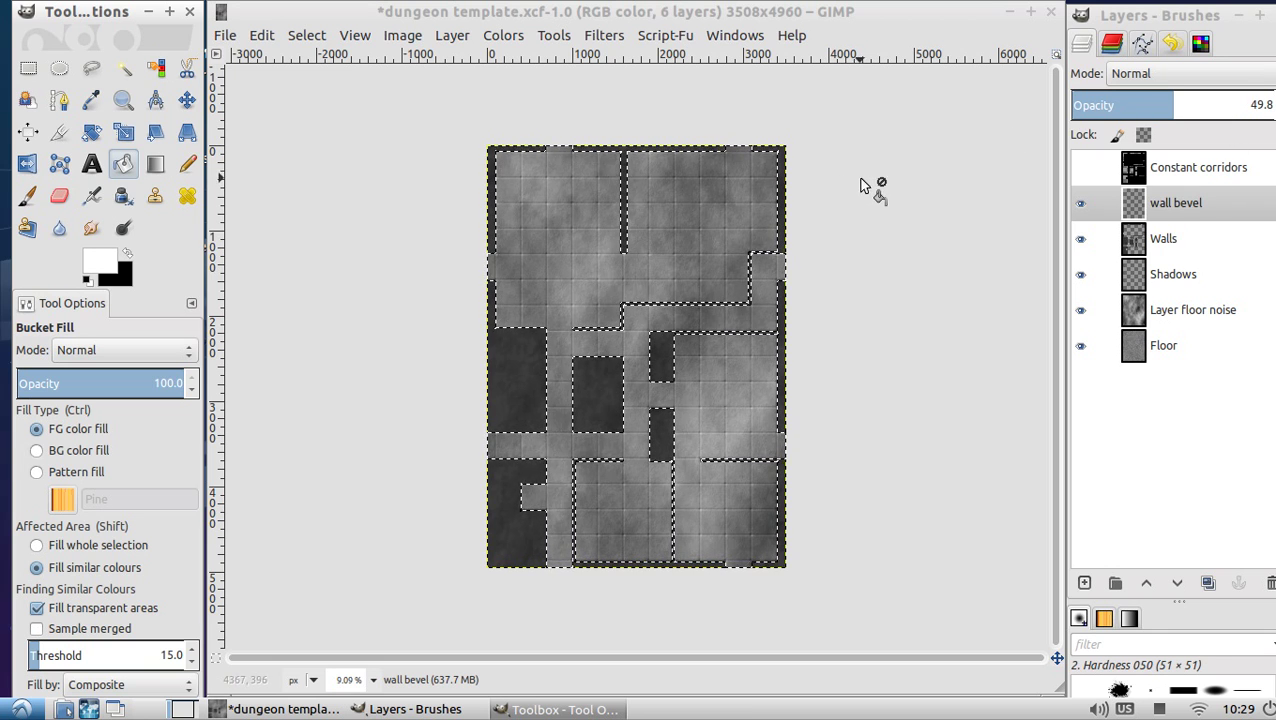
click(670, 210)
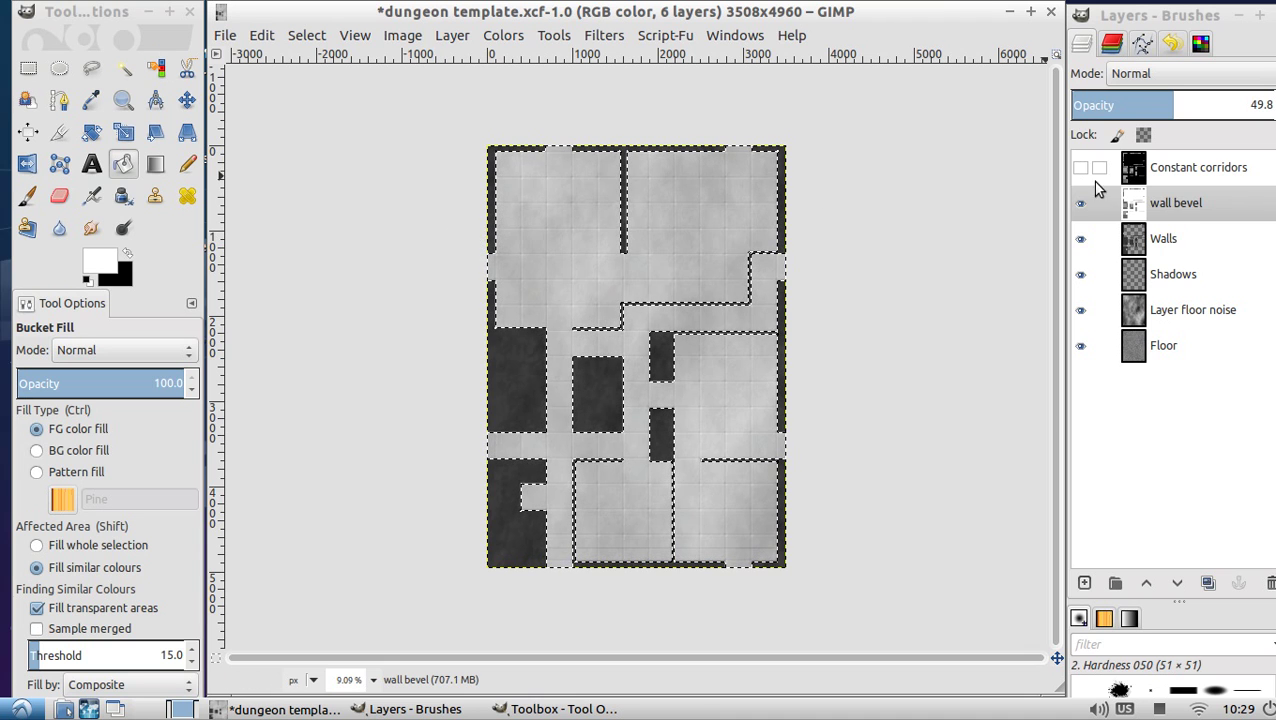
Reload the Constant corridors alpha selection and fill it on wall bevel, leaving a white wall rim.
right_click(1204, 167)
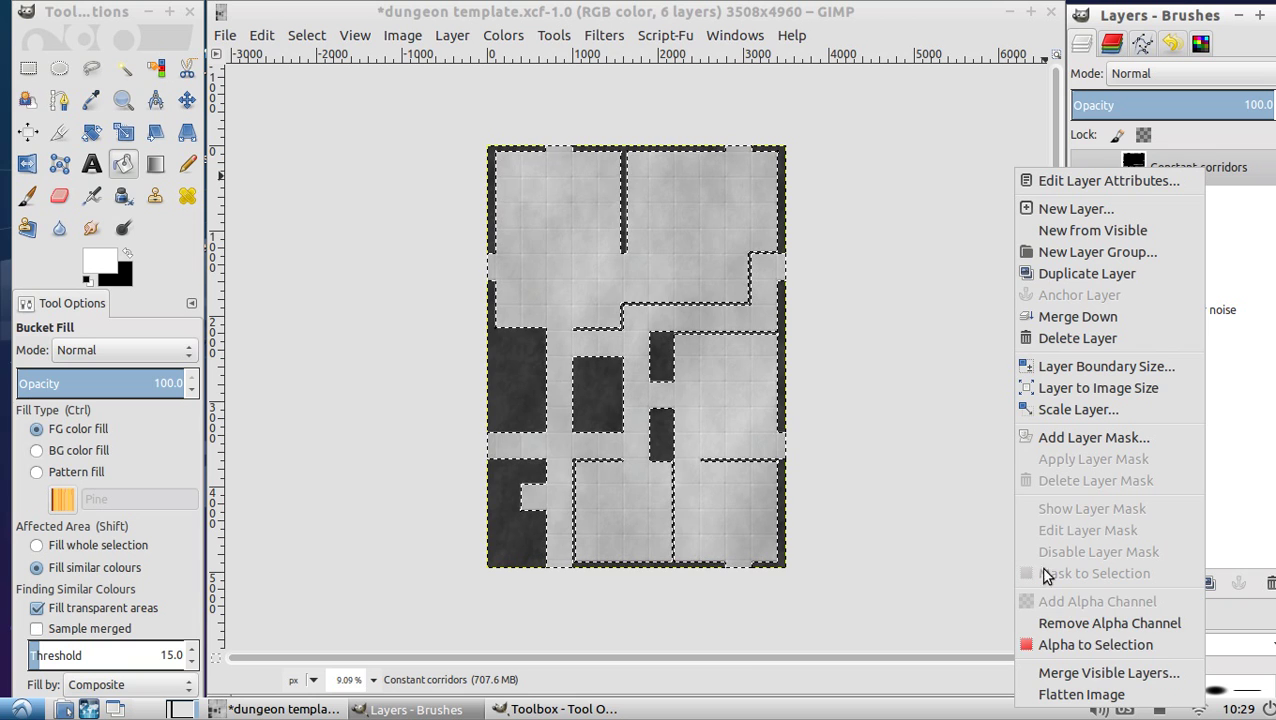
click(1090, 644)
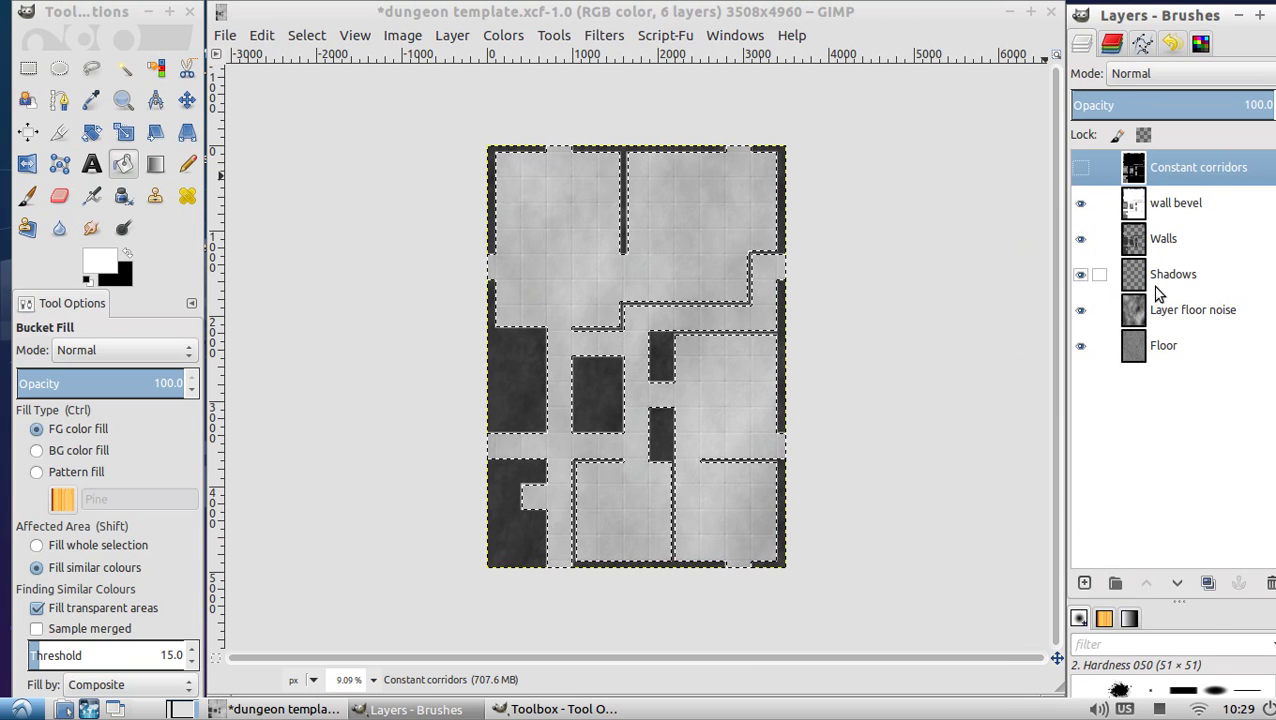
click(1185, 203)
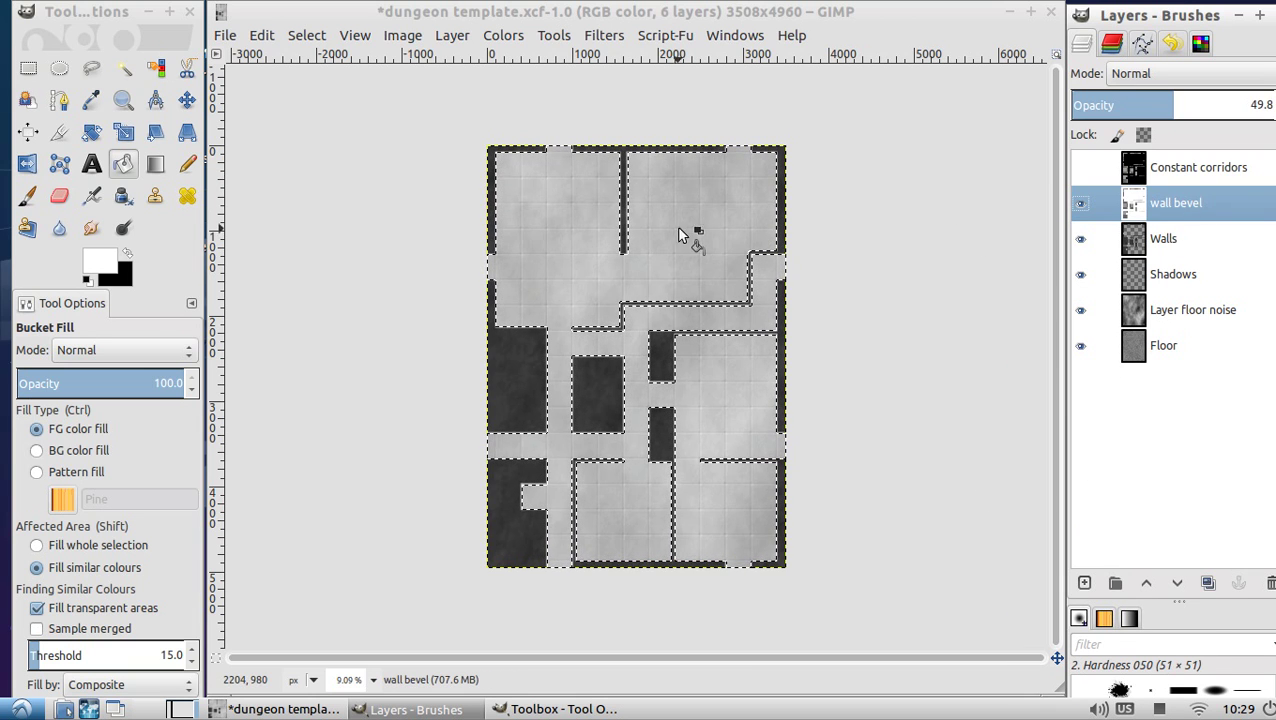
click(682, 263)
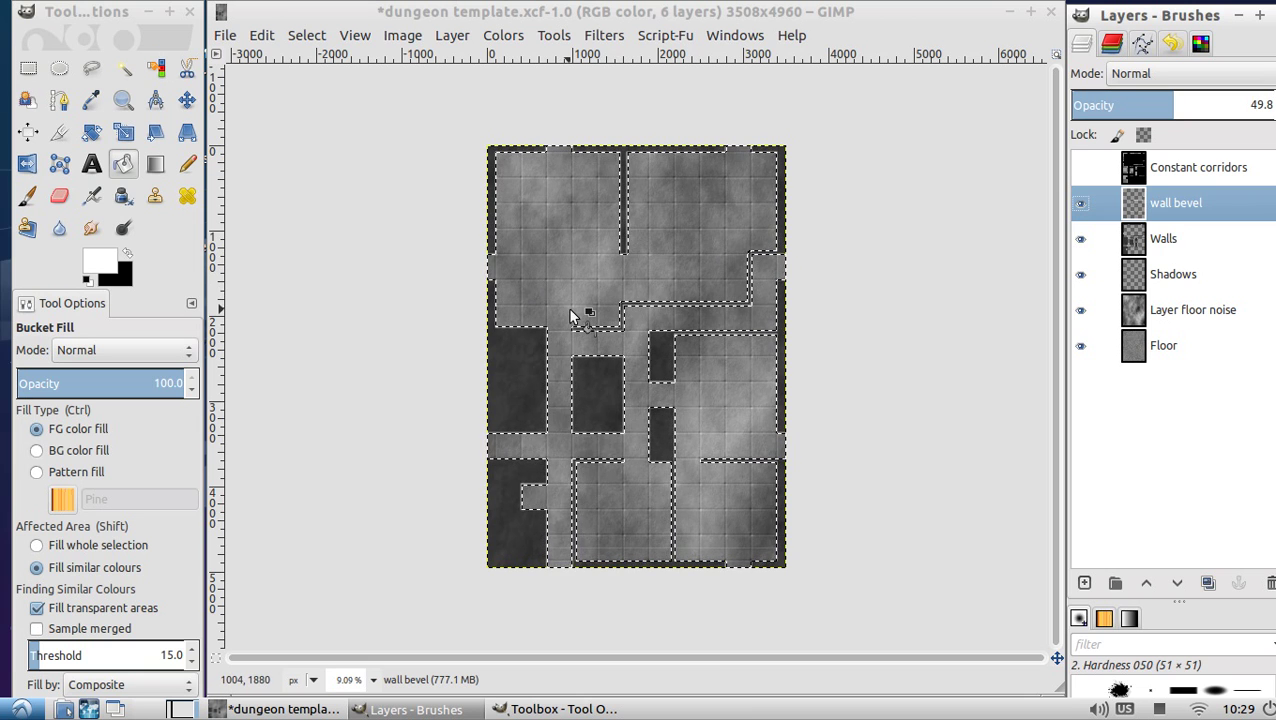
Zoom to 50% and toggle the wall bevel layer to inspect the white rim.
click(376, 683)
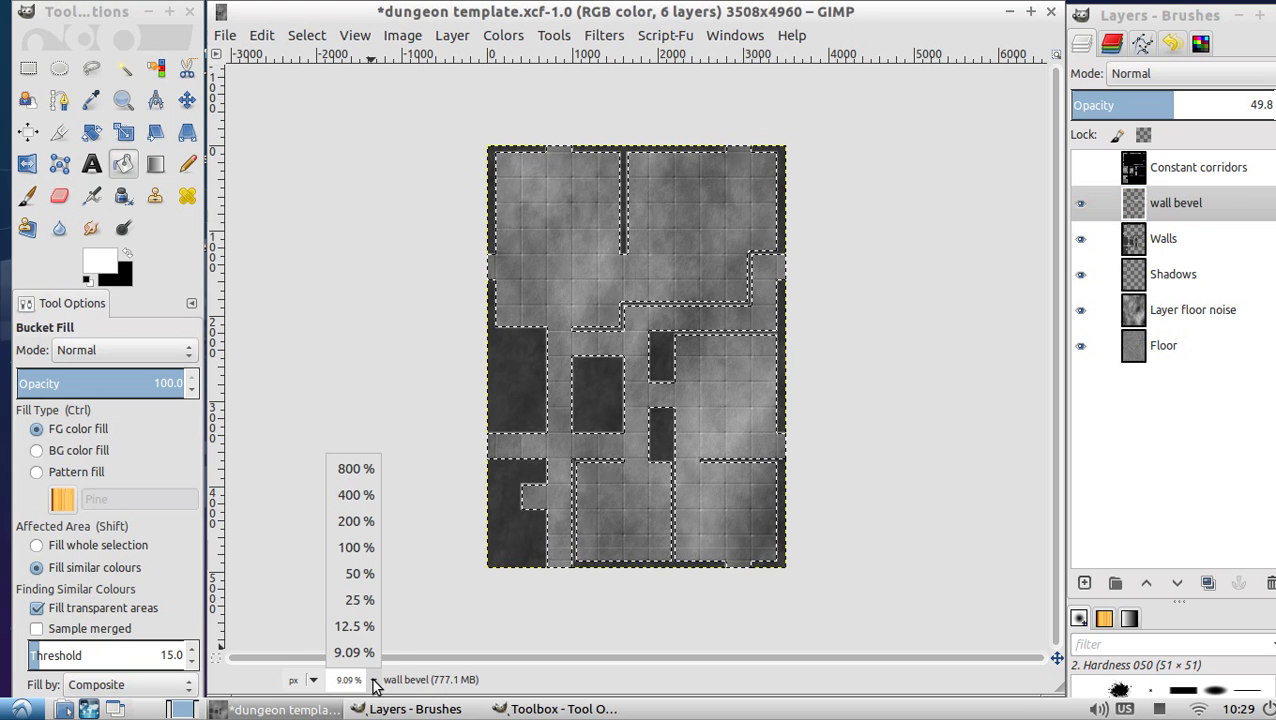
click(355, 573)
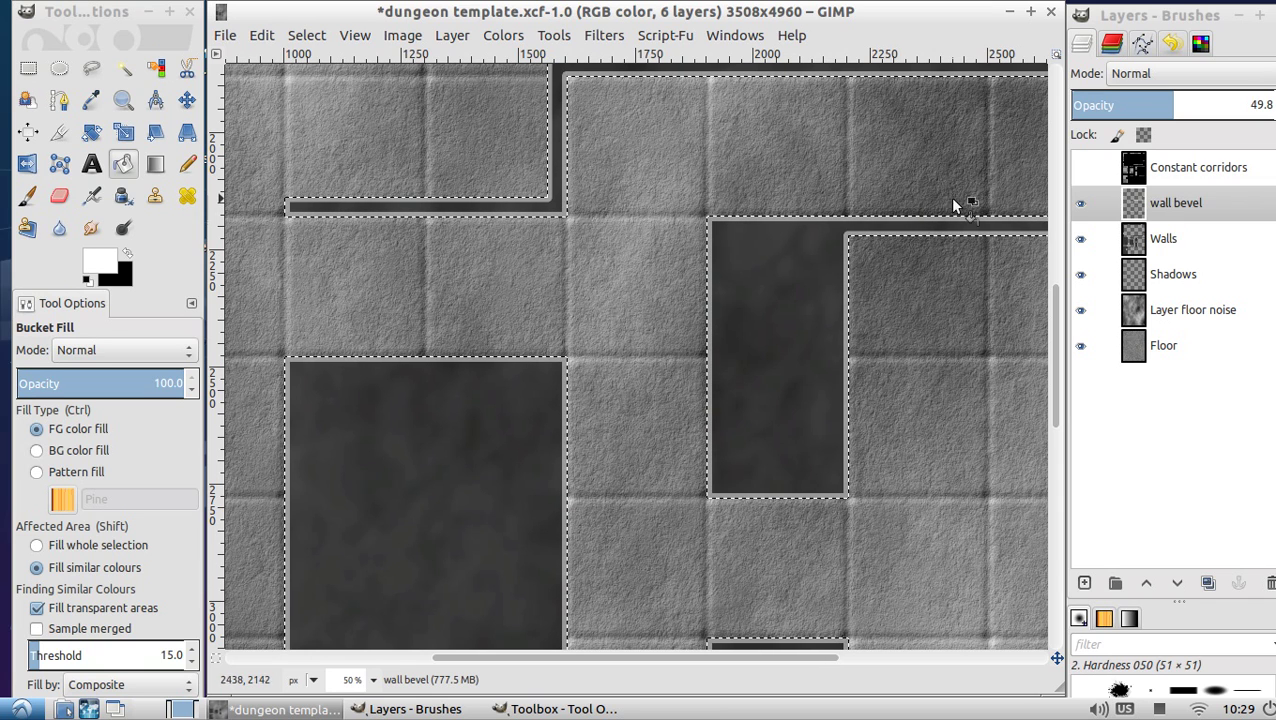
click(1080, 204)
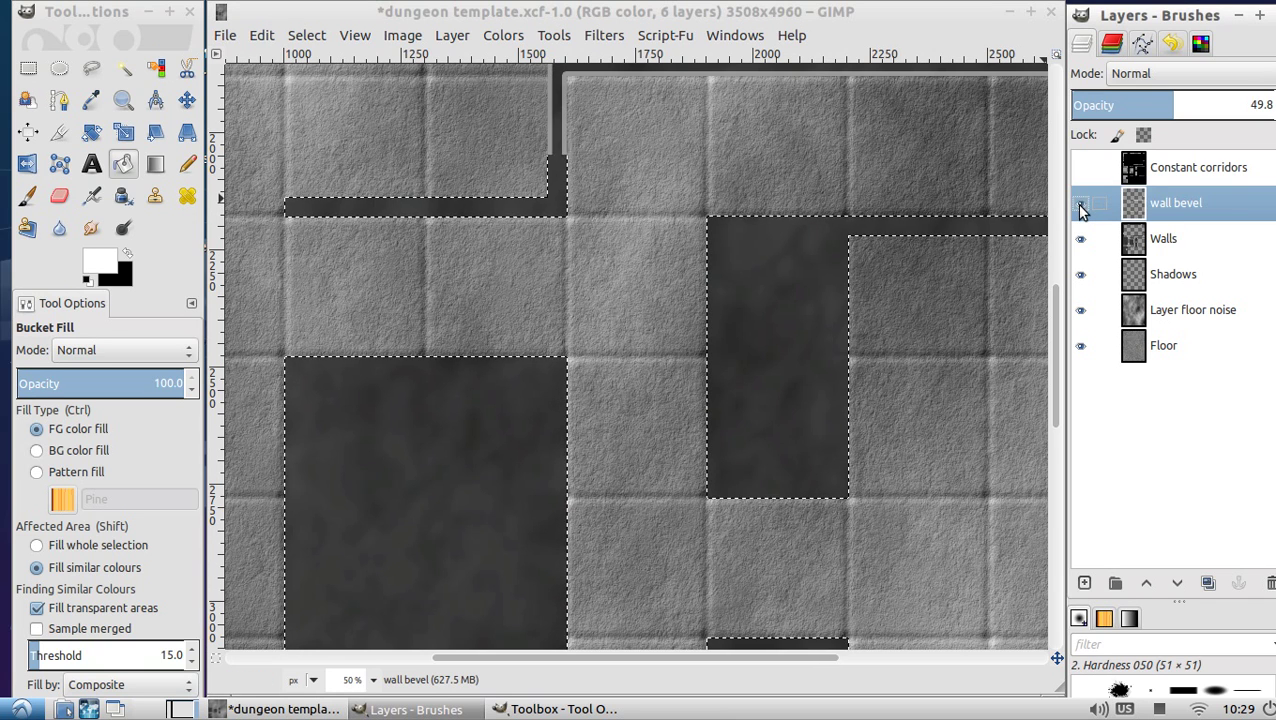
click(1080, 204)
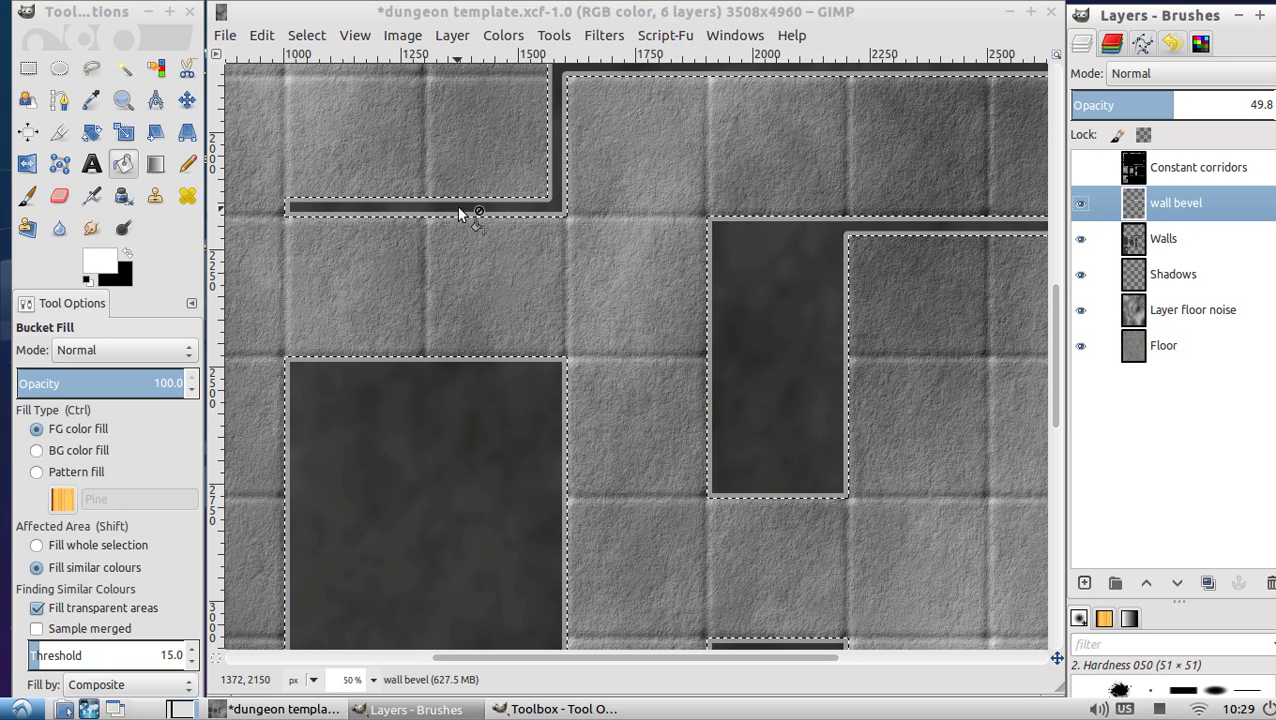
Invert the selection.
click(314, 37)
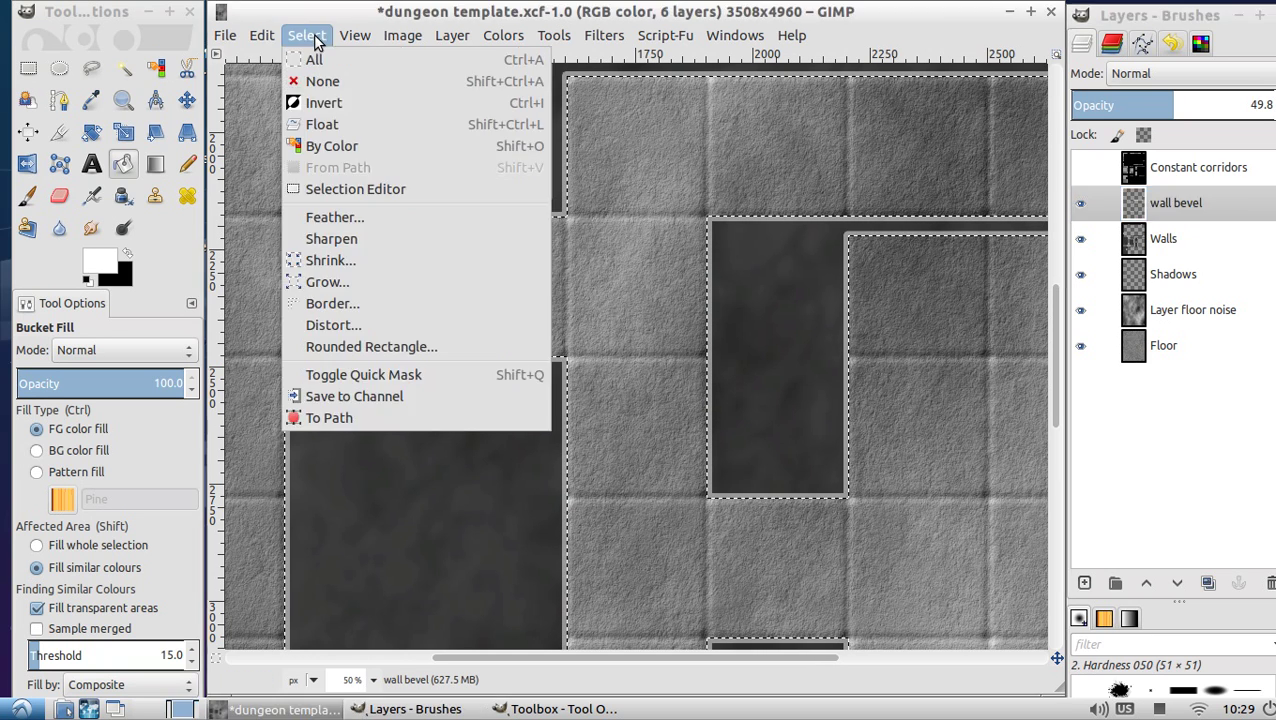
click(342, 104)
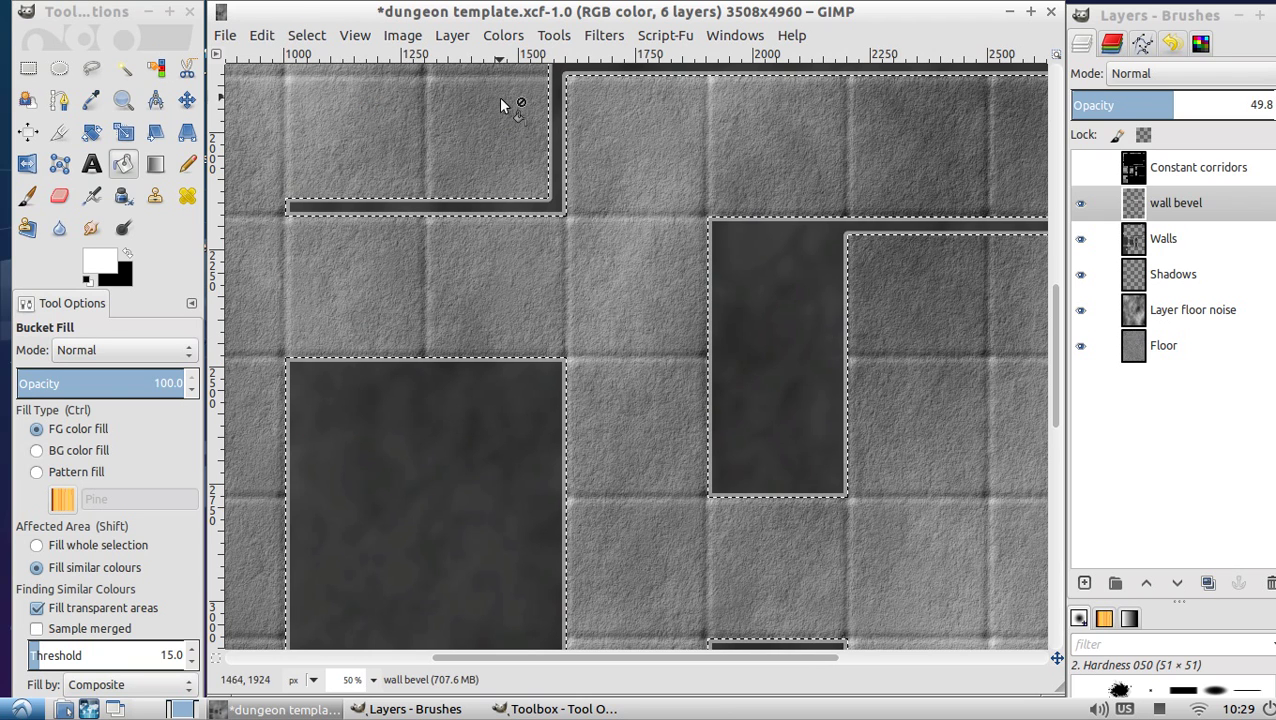
click(604, 36)
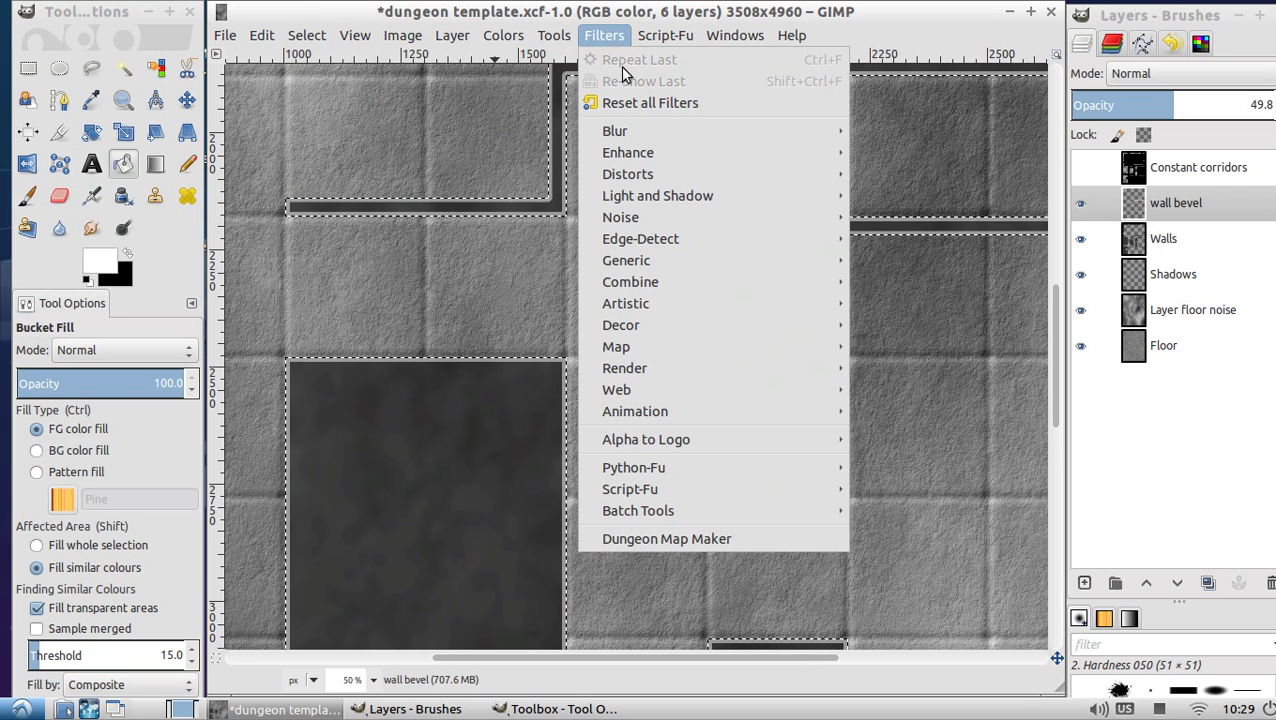
Apply a 30 px Gaussian Blur, horizontal and vertical, to the wall bevel layer.
mouse_move(784, 122)
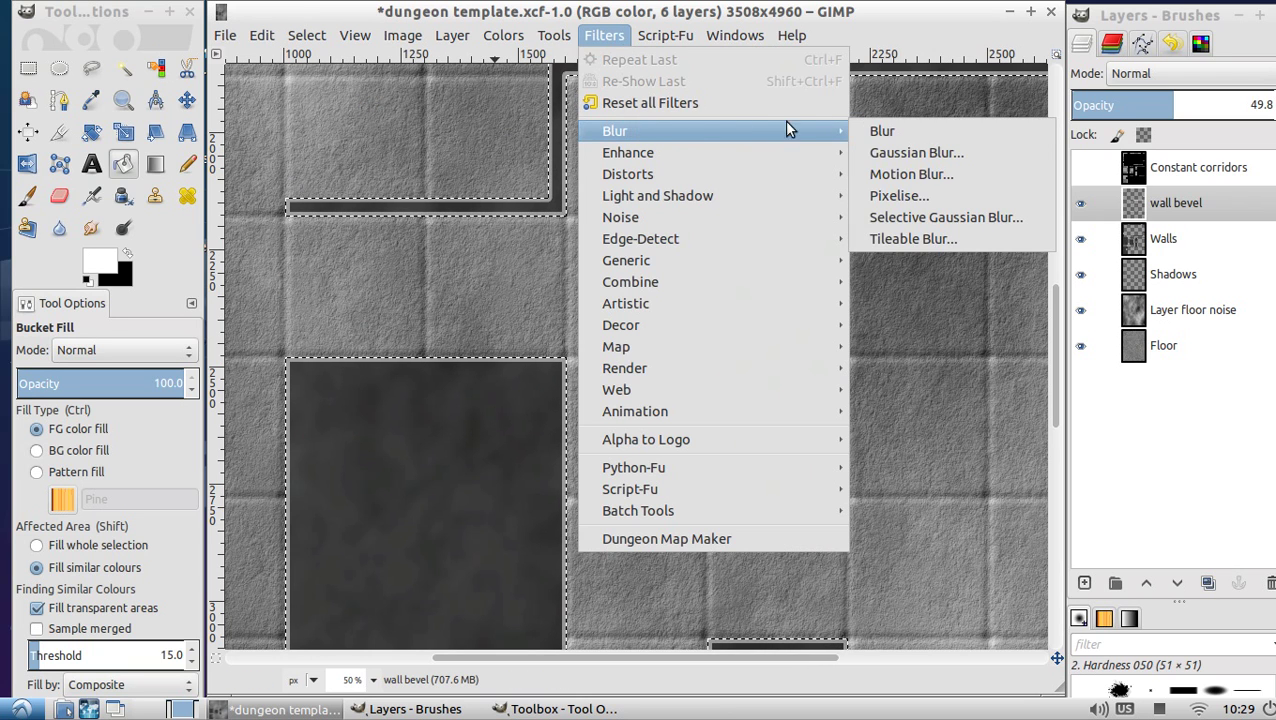
click(897, 155)
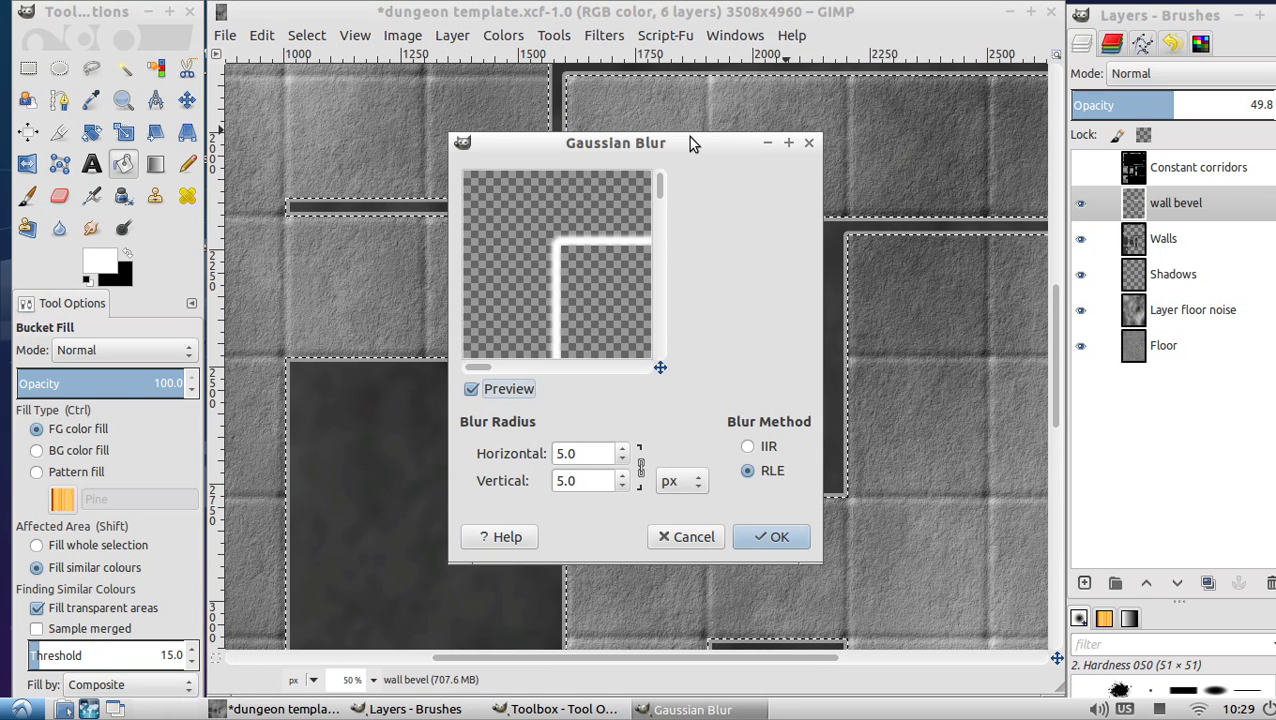
double_click(578, 454)
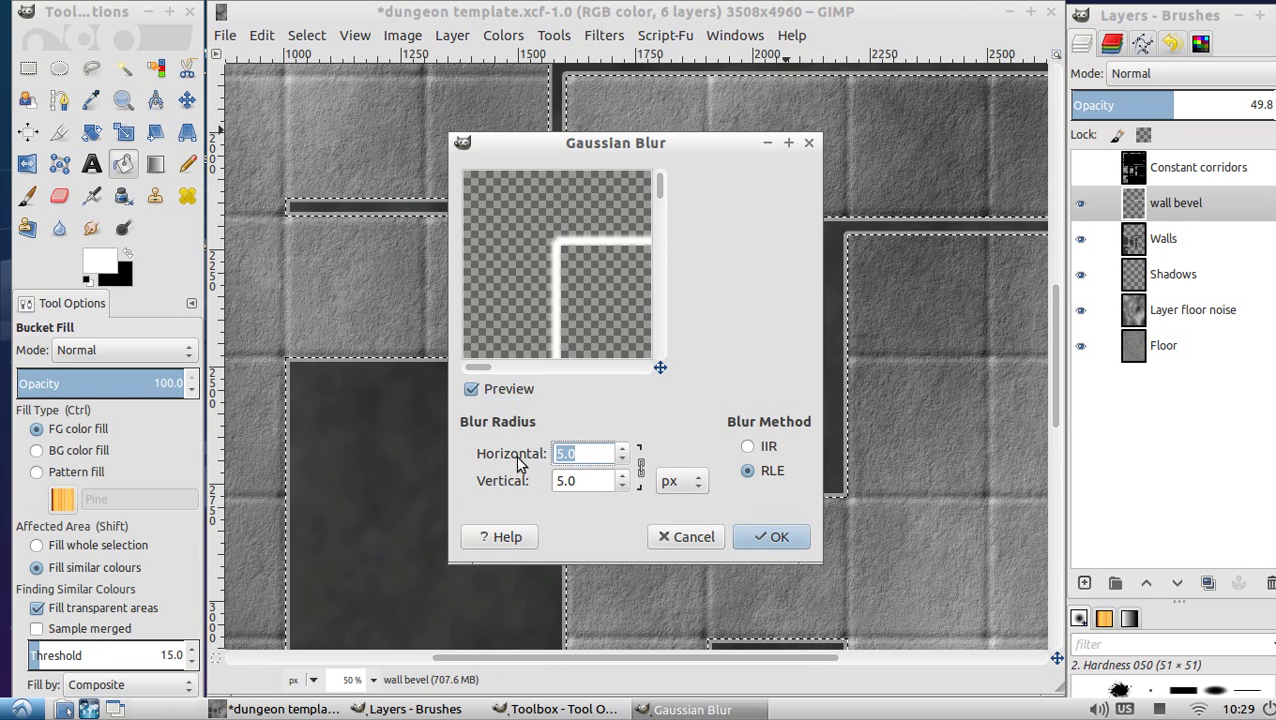
text(30)
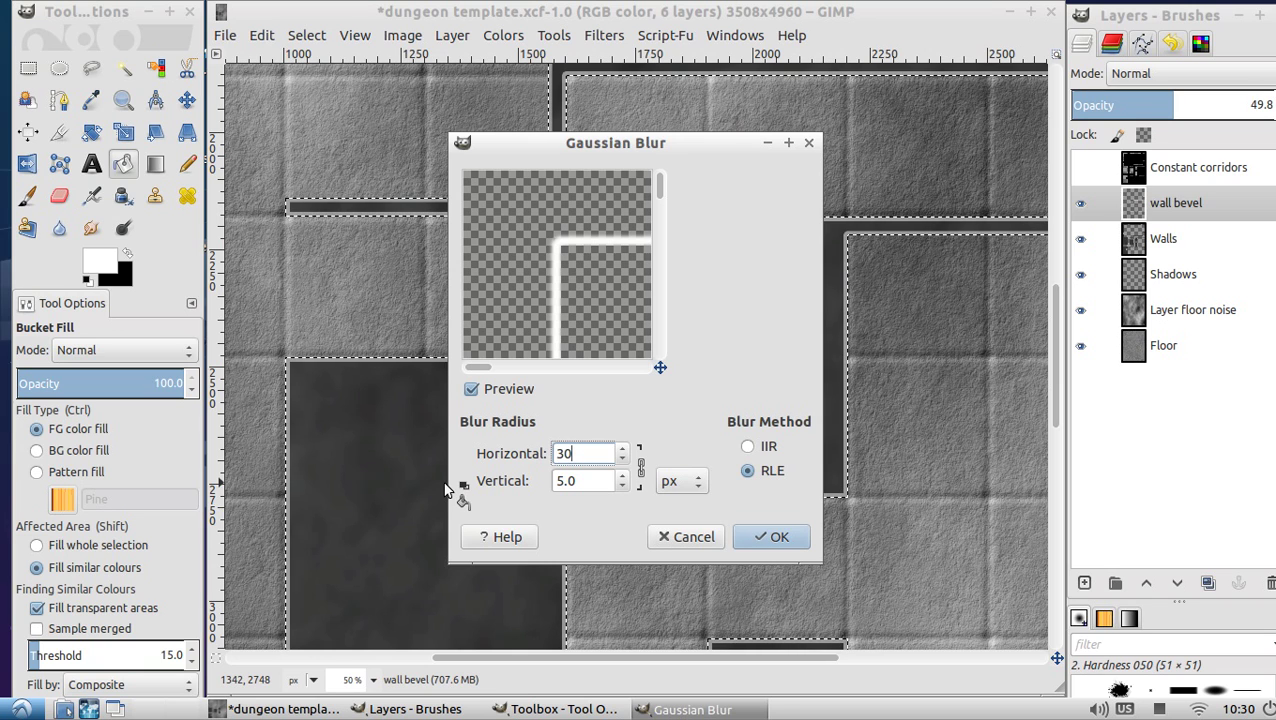
key(Tab)
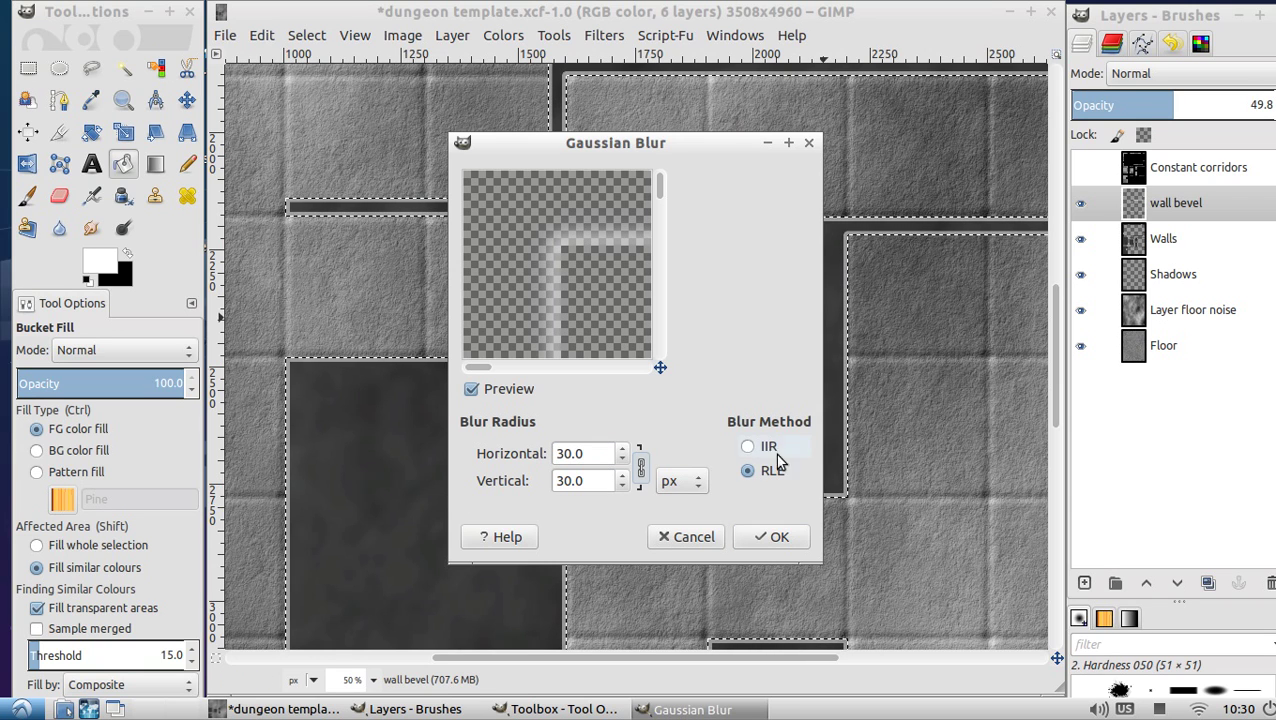
click(770, 537)
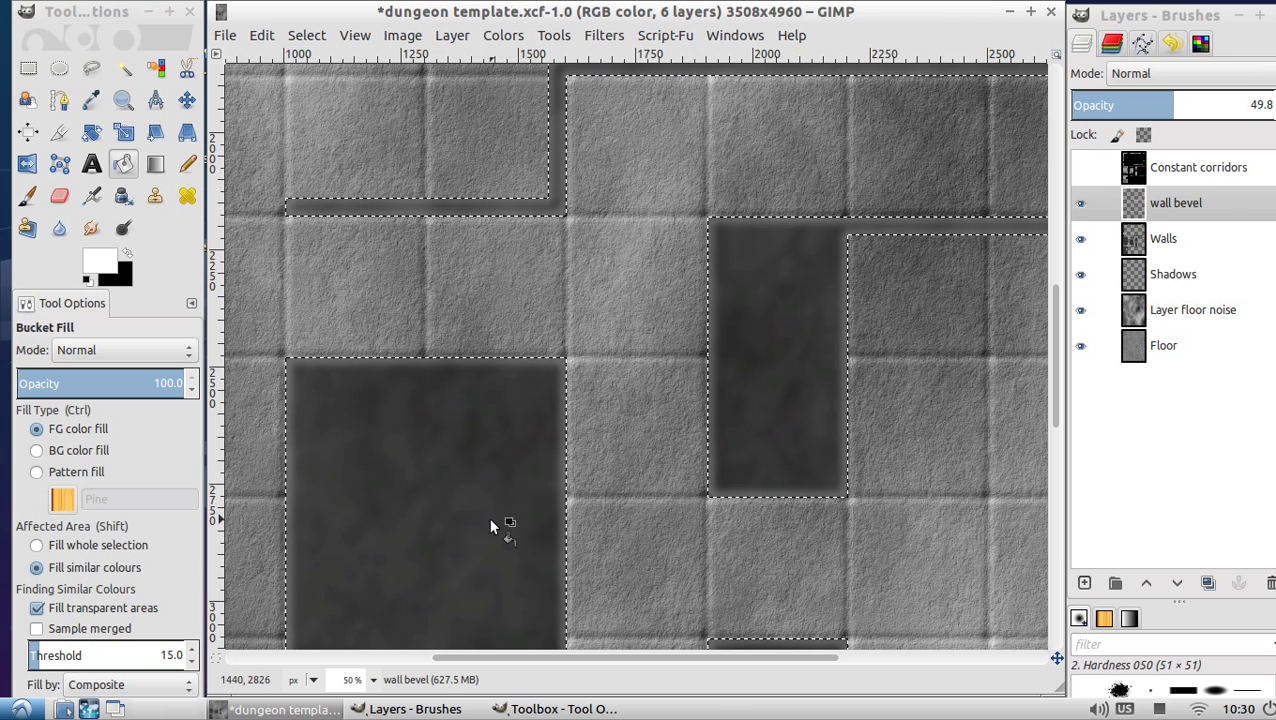
Deselect all and toggle the blurred wall bevel layer on and off to compare.
click(1080, 204)
key(ctrl+shift+a)
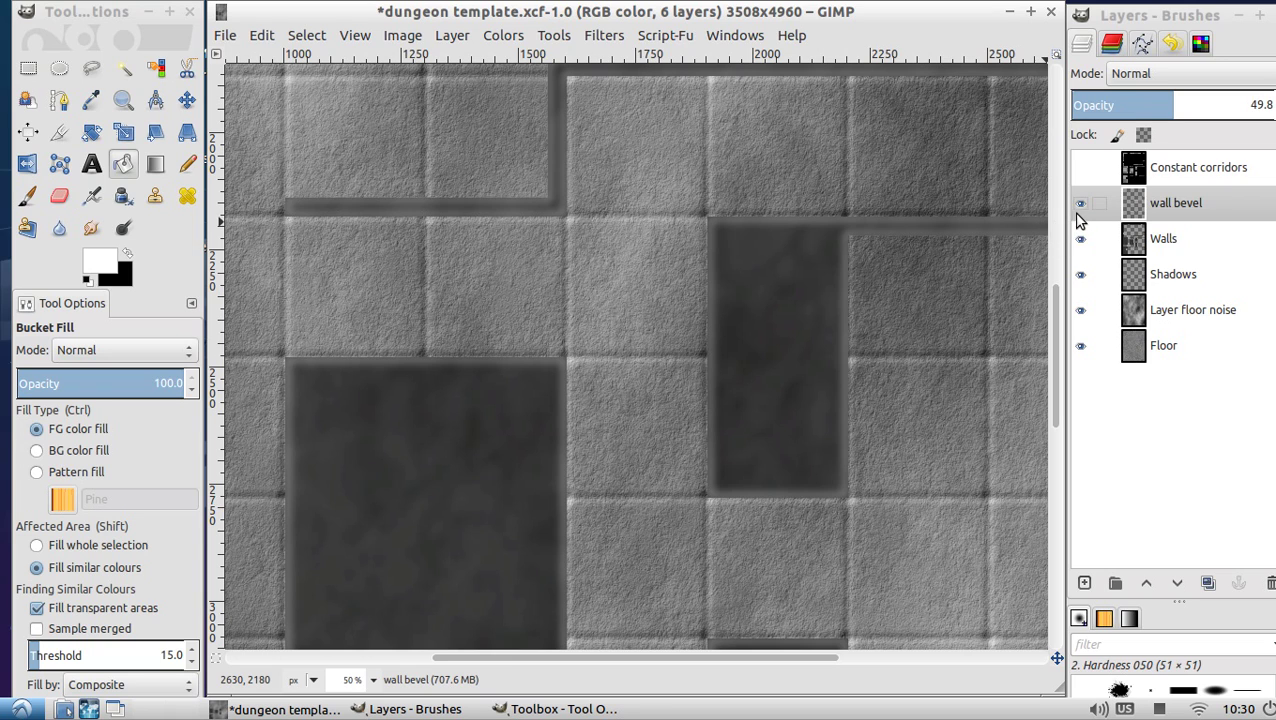
click(1080, 205)
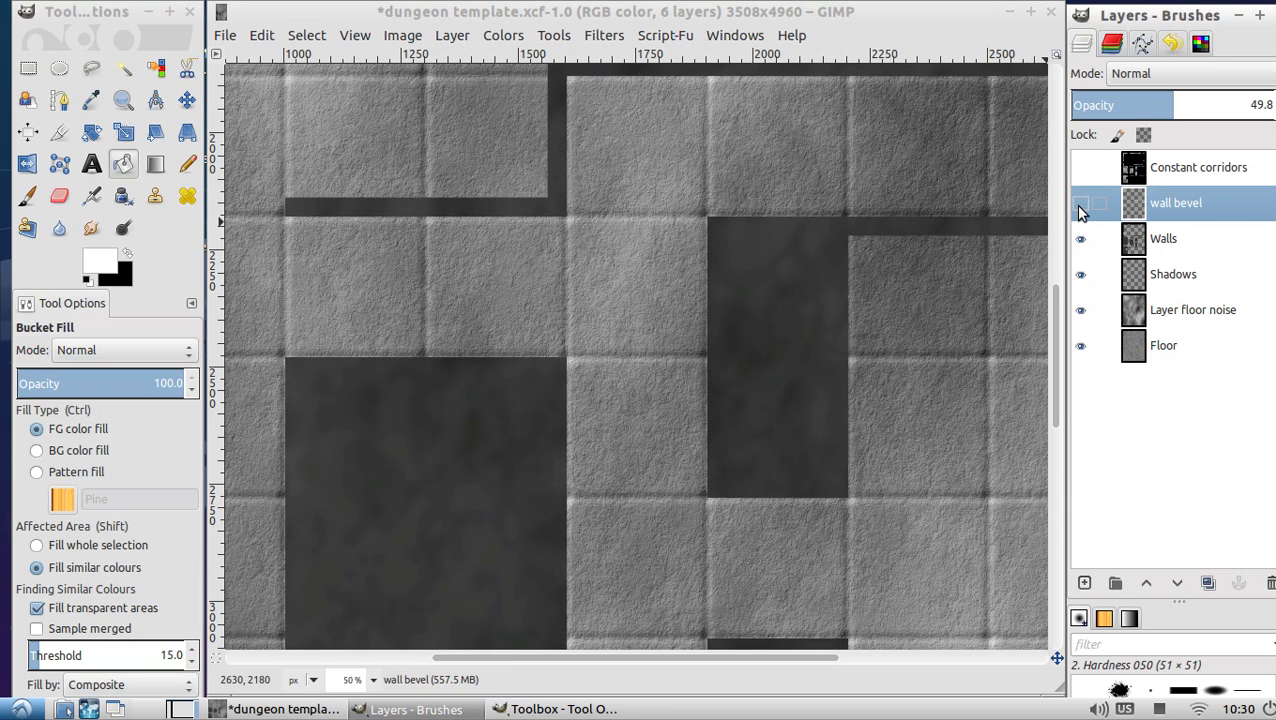
click(1080, 205)
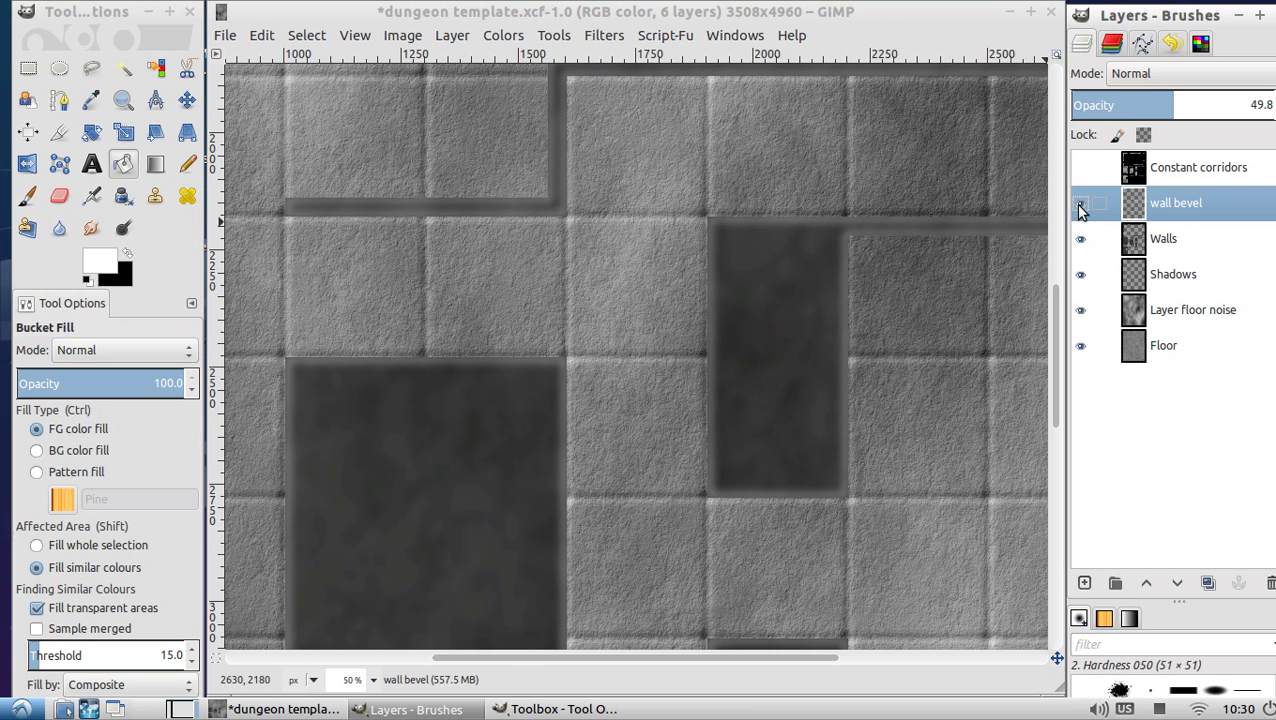
click(1080, 205)
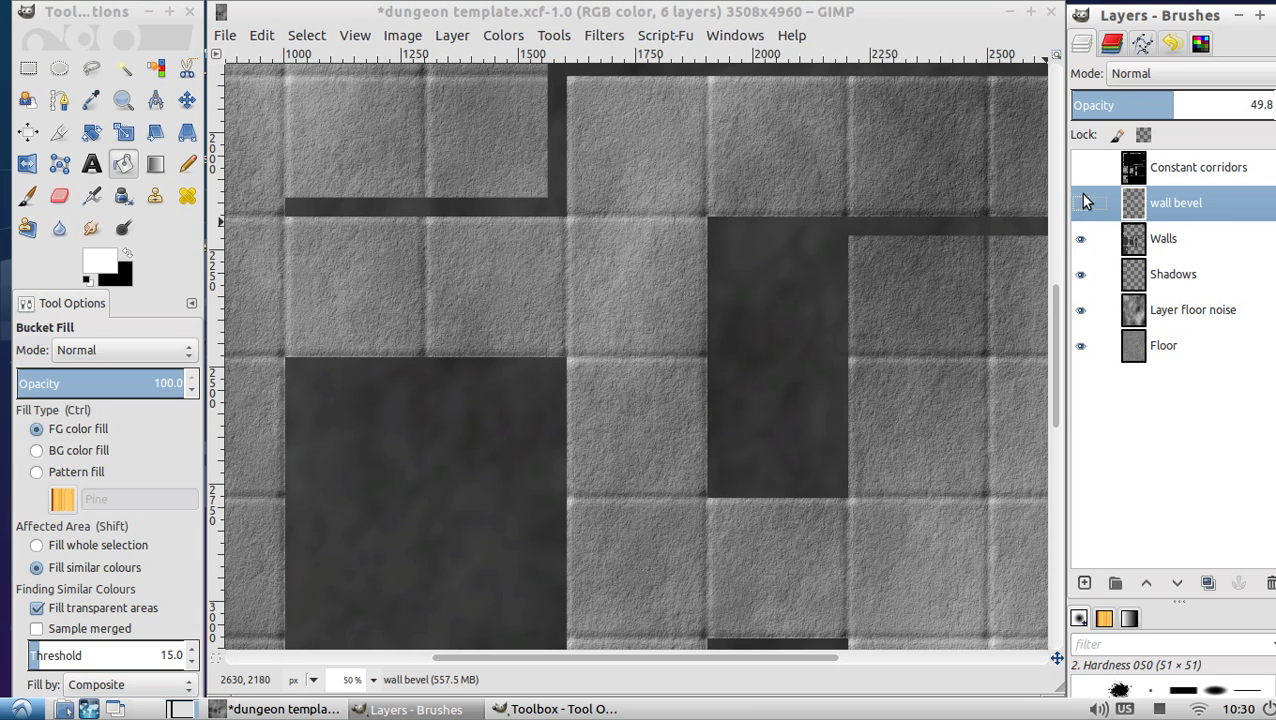
click(1082, 206)
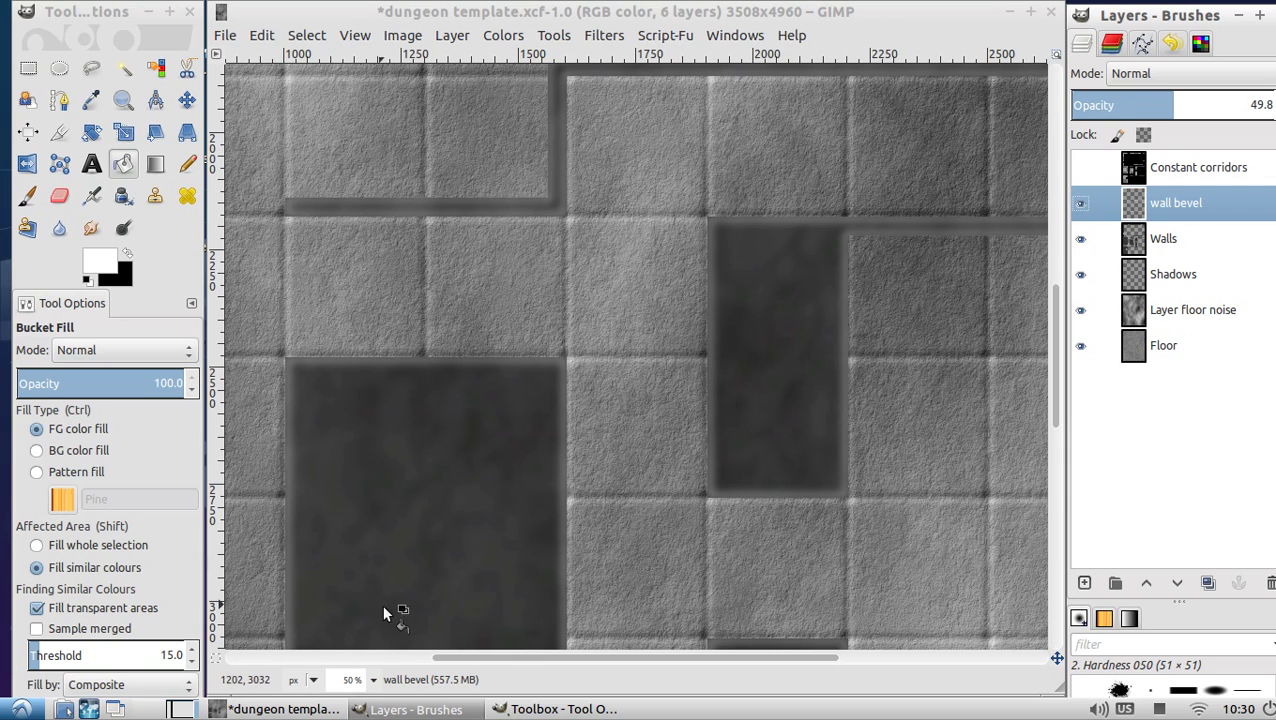
Zoom out to 9.09% to view the whole dungeon map.
click(371, 683)
click(362, 652)
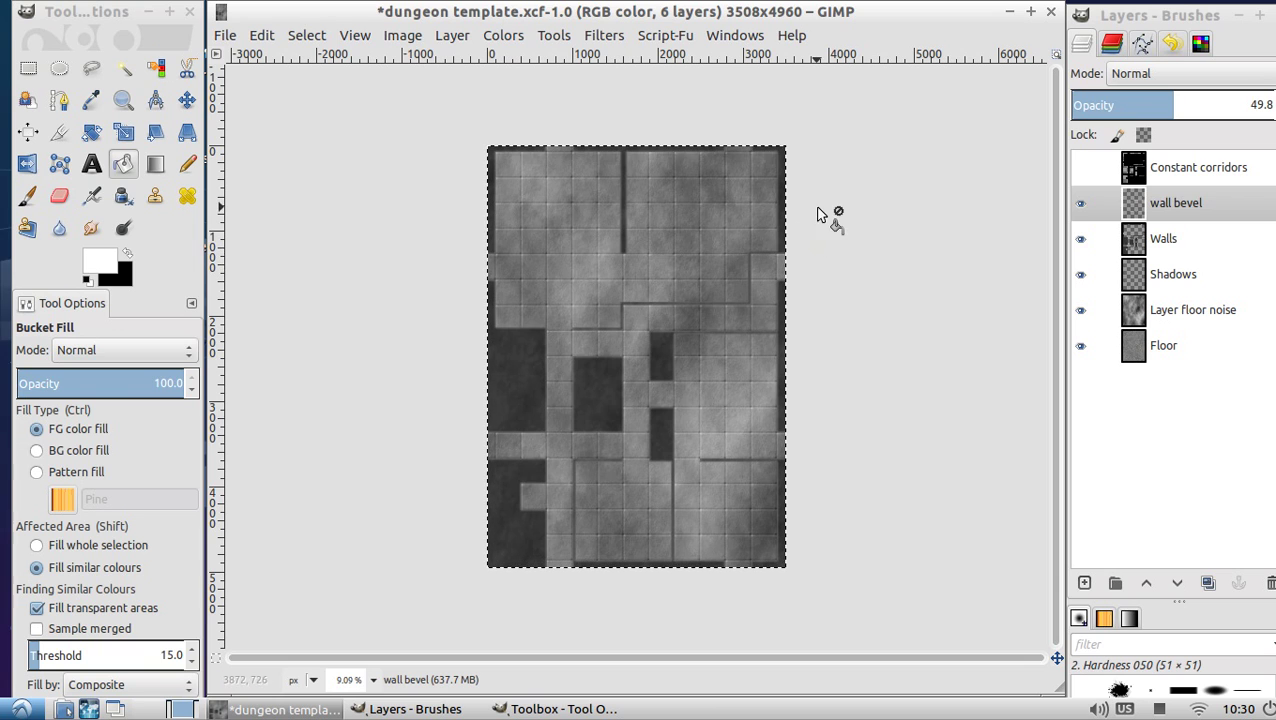
click(769, 257)
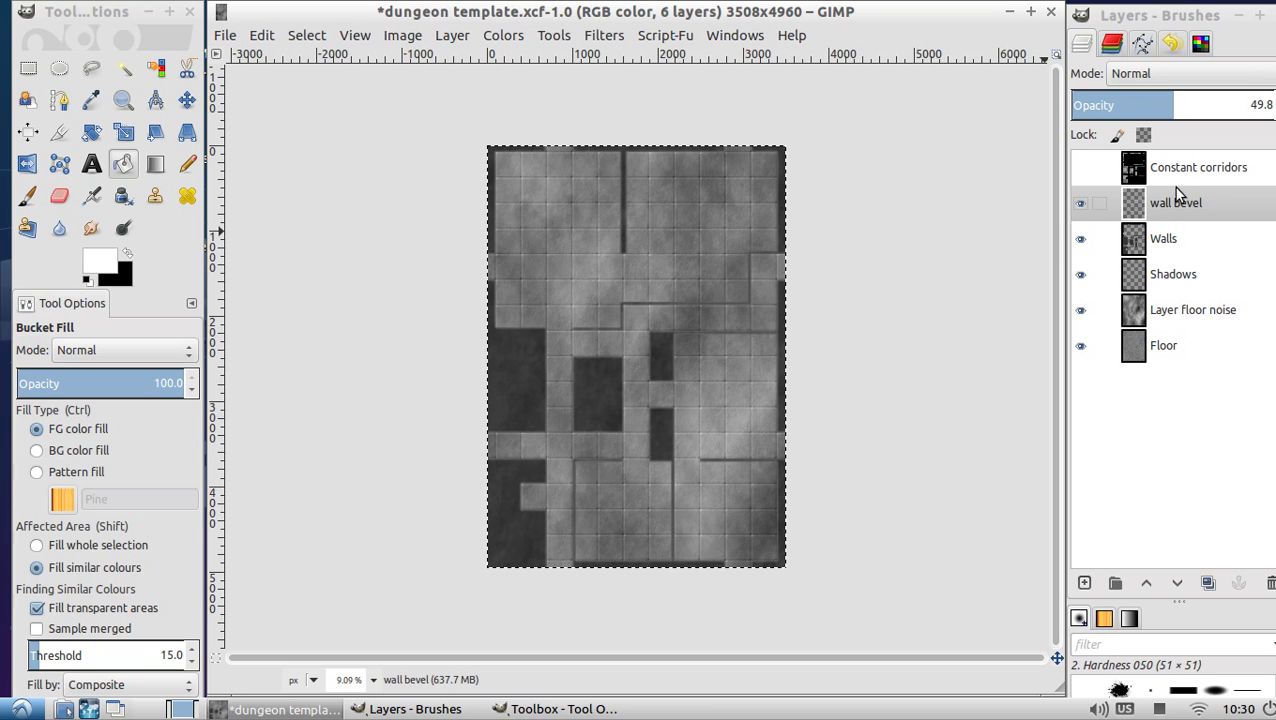
Load the Walls layer's alpha as a selection and grow it by 30 px.
click(1170, 241)
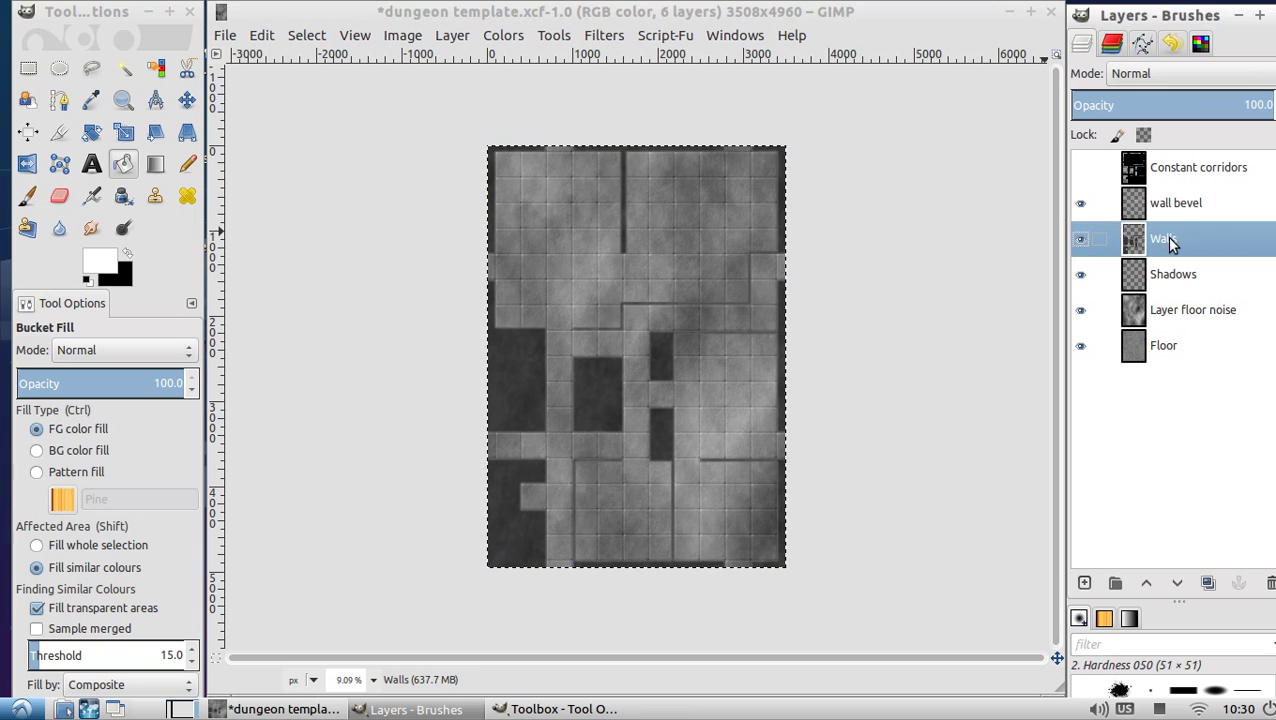
right_click(1167, 242)
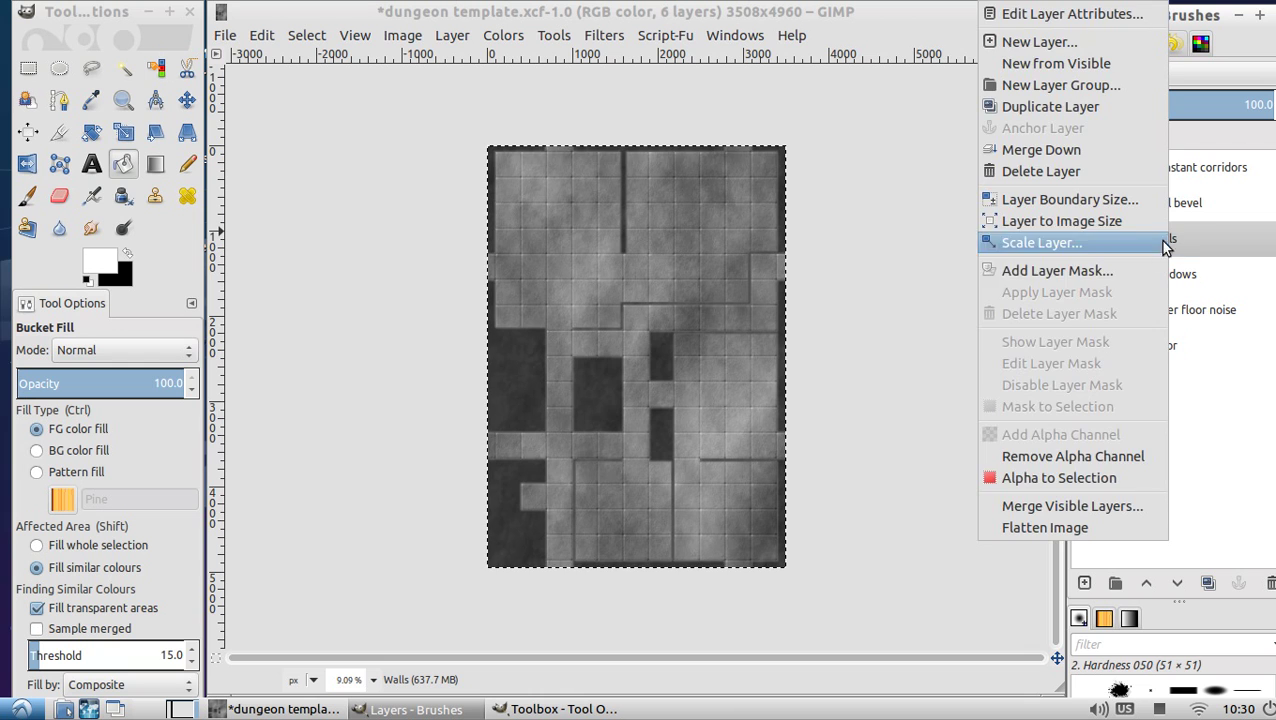
click(1043, 478)
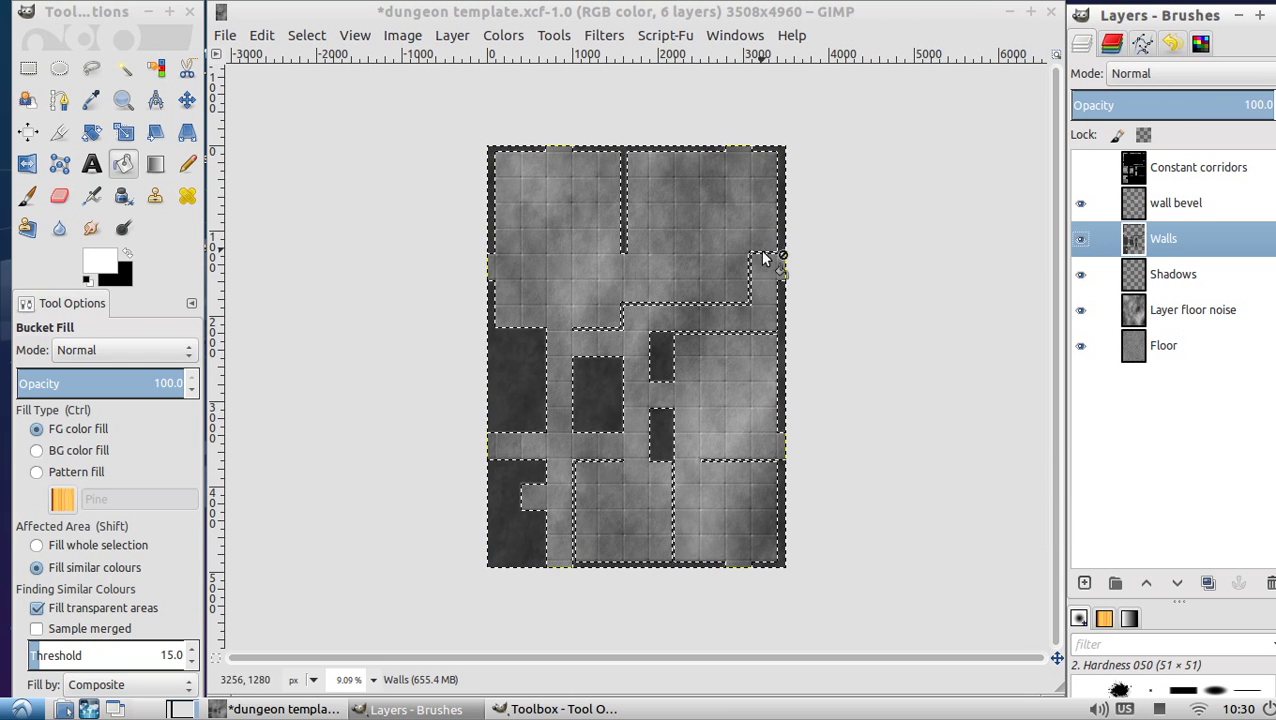
click(310, 38)
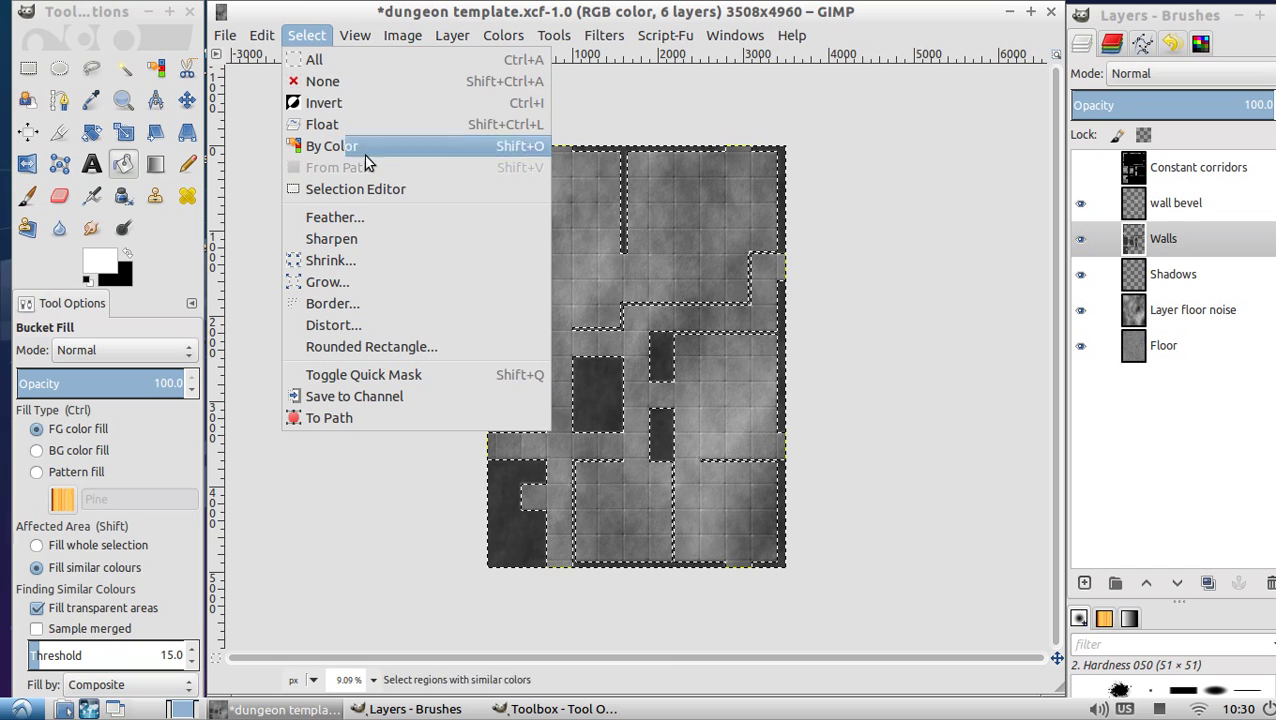
click(368, 278)
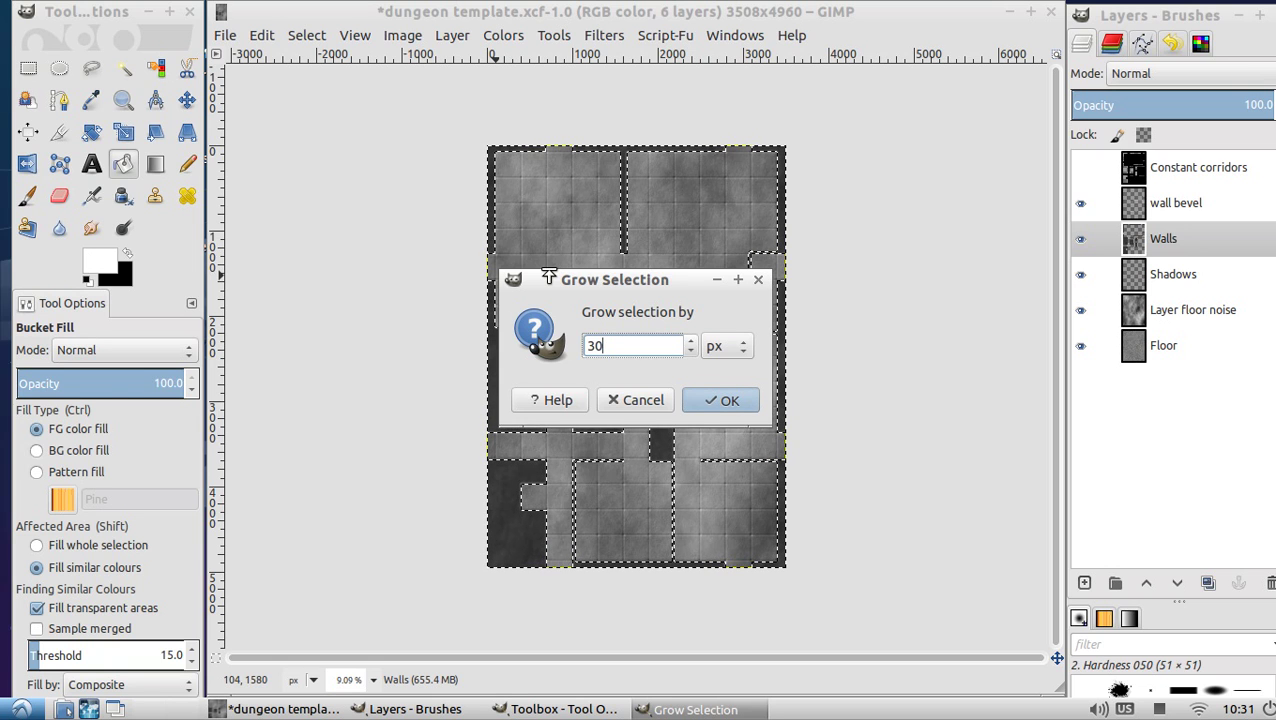
key(Return)
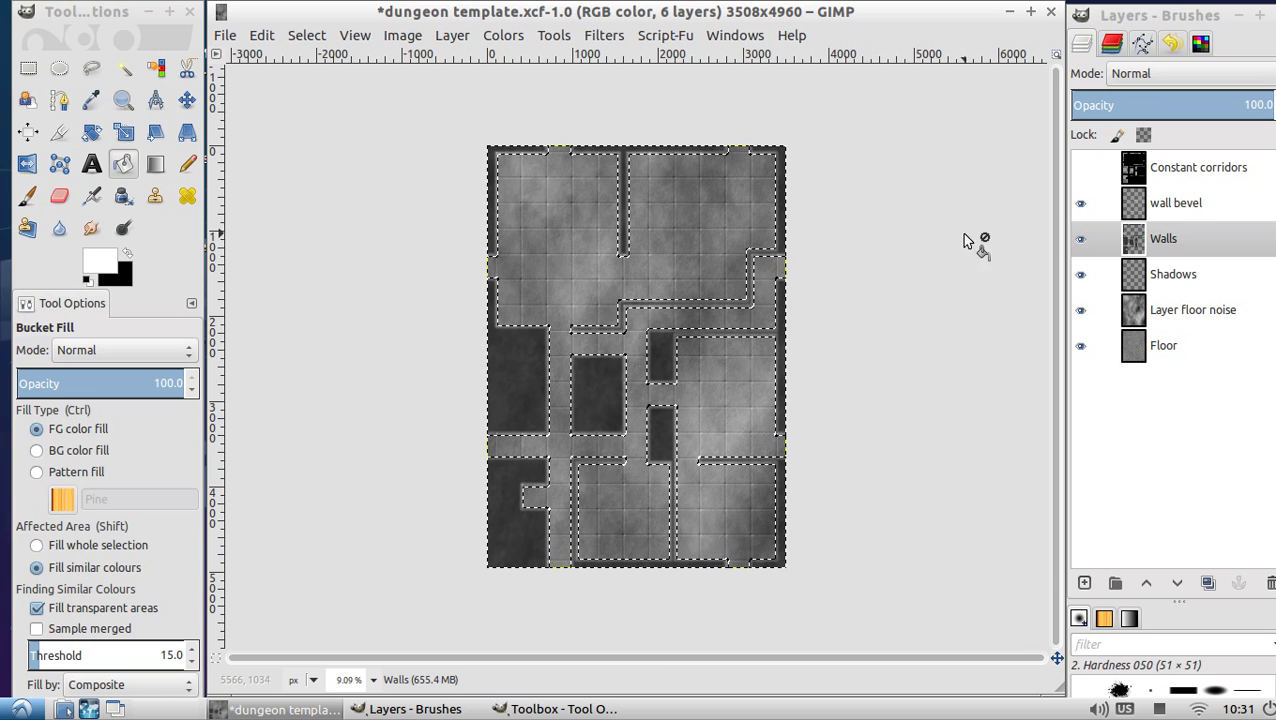
Bucket-fill the grown selection with black on the Multiply Shadows layer.
drag(1163, 274, 130, 258)
click(128, 254)
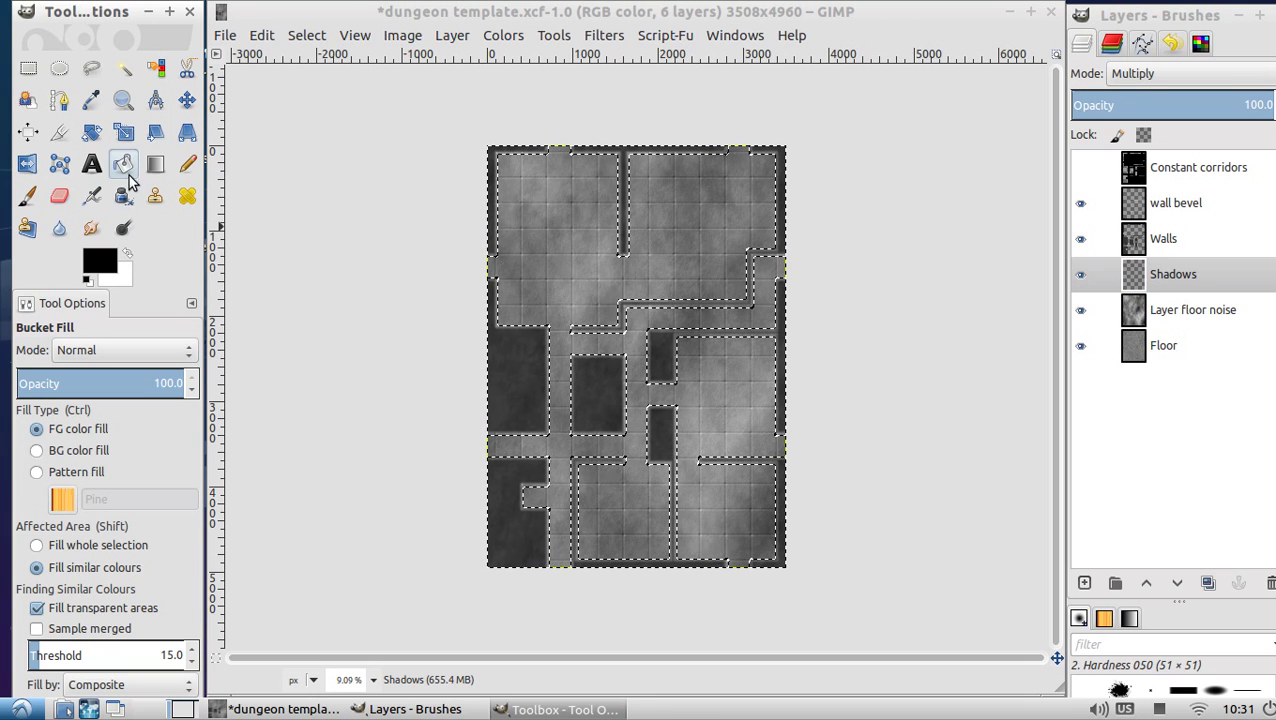
click(521, 360)
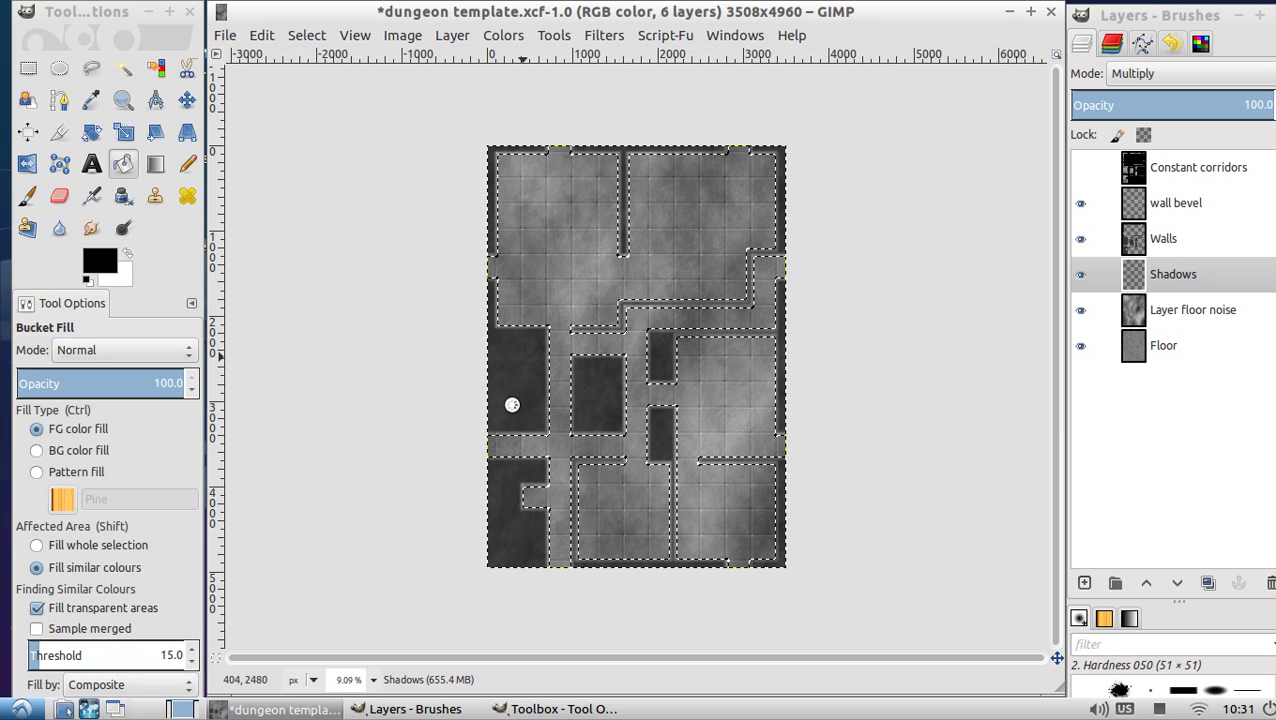
click(624, 290)
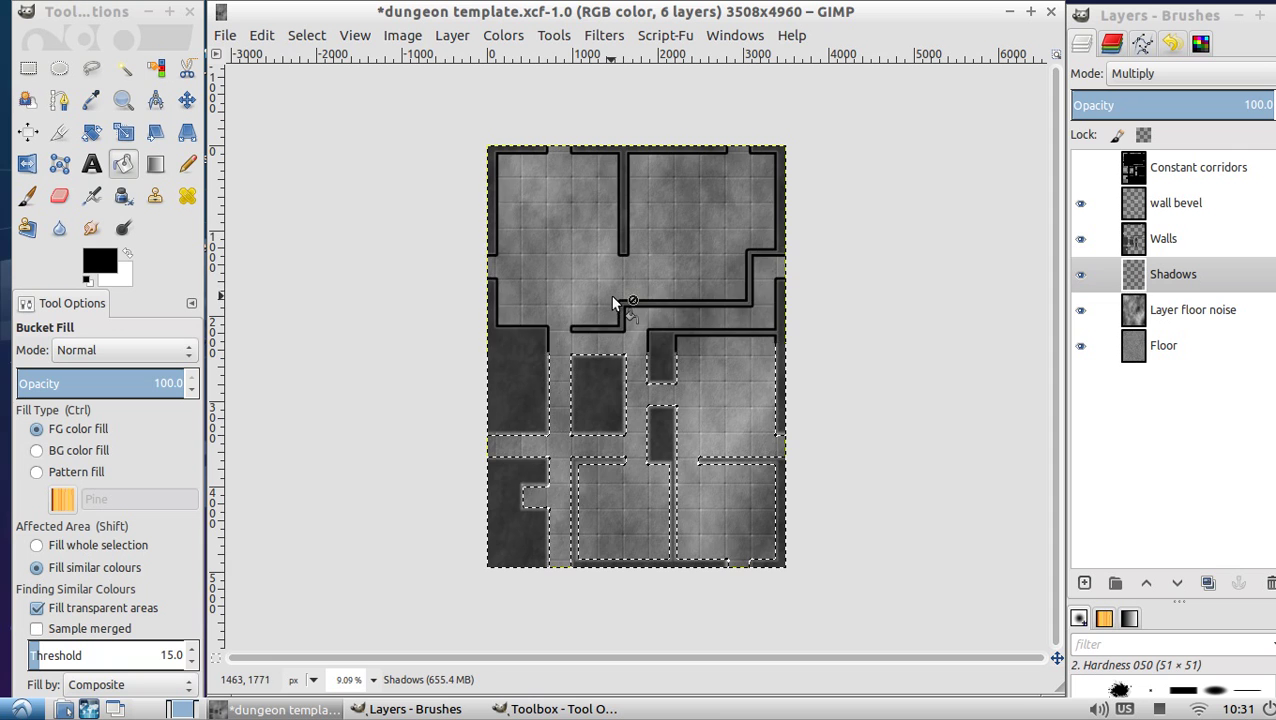
click(374, 679)
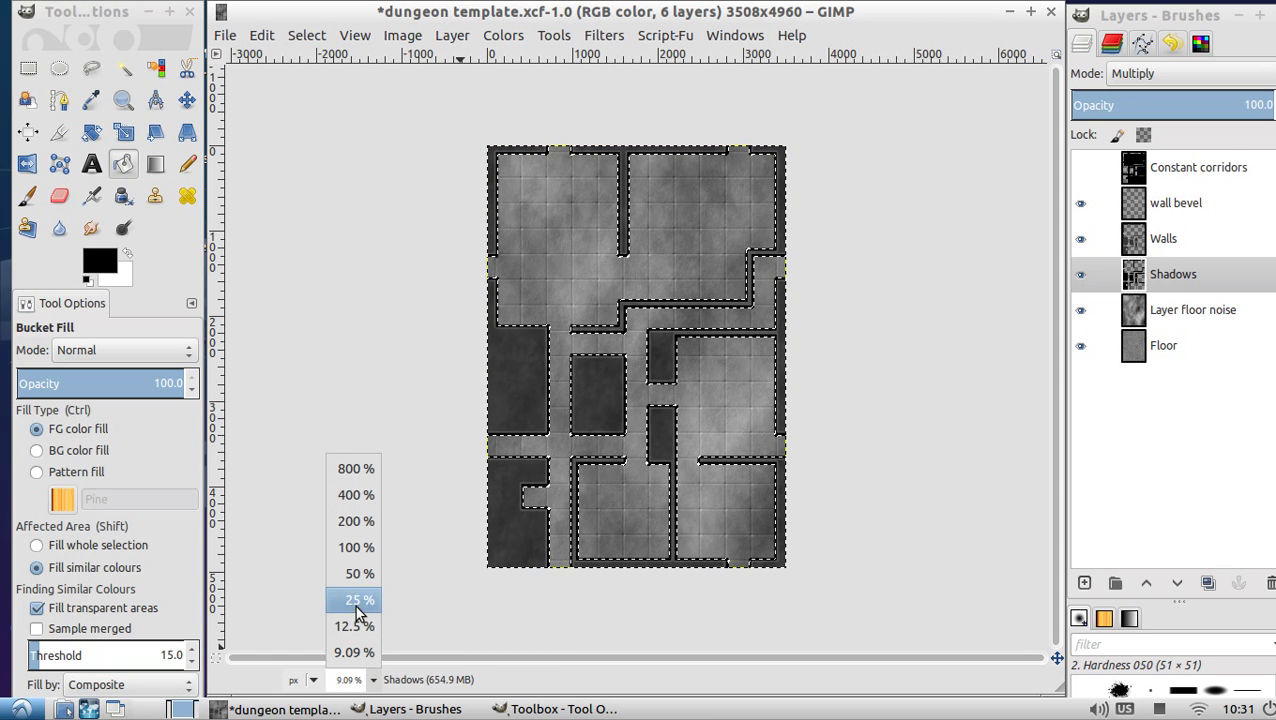
At 50% zoom, fill the Walls alpha selection with black and reselect the Shadows layer.
click(360, 573)
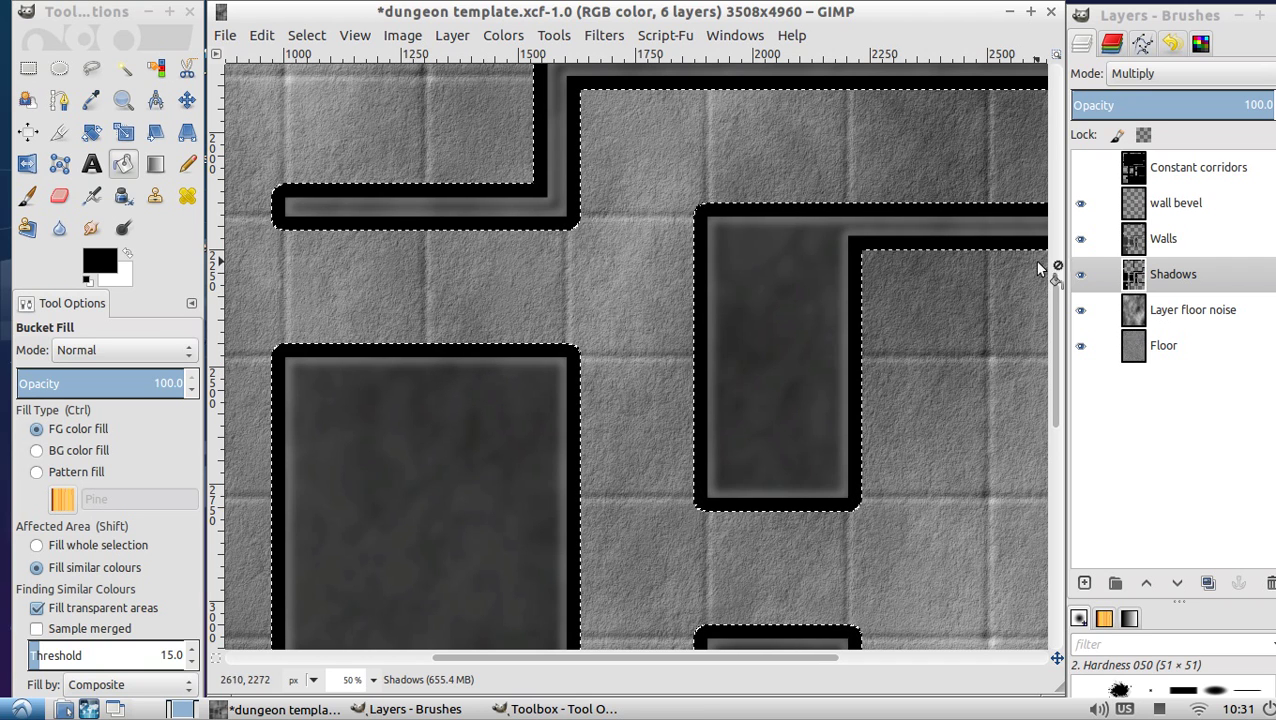
right_click(1188, 246)
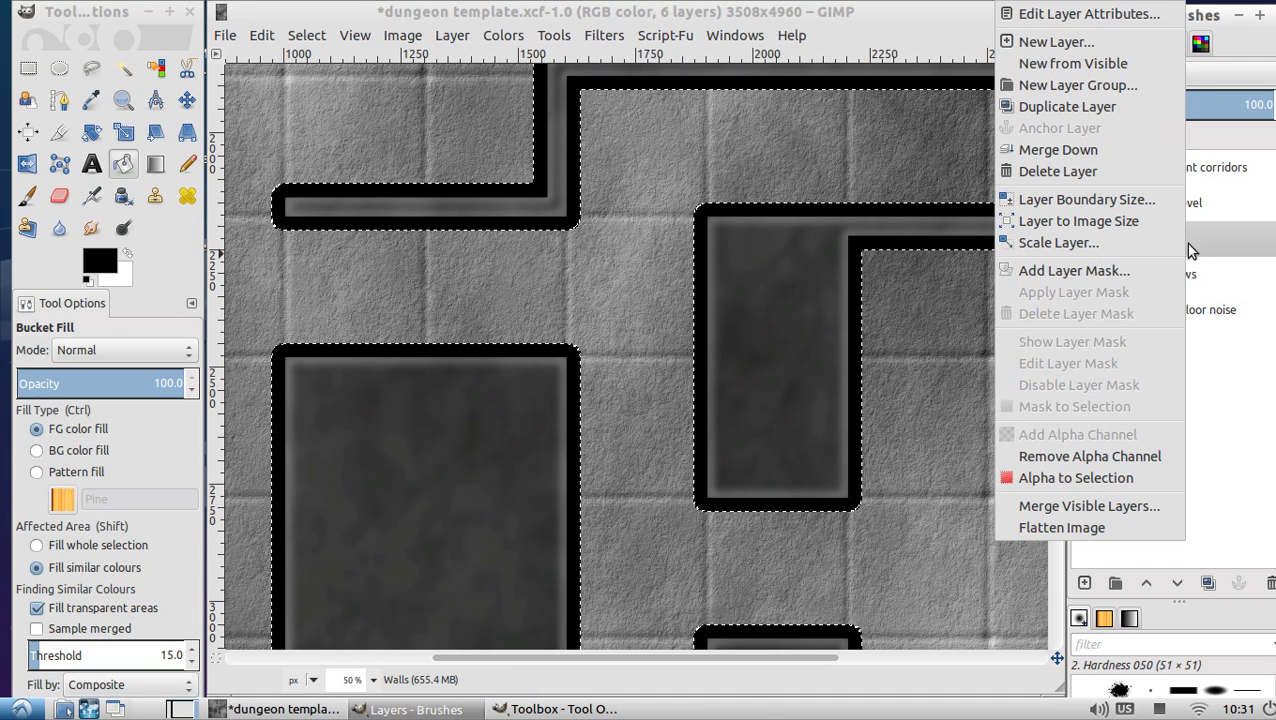
click(1054, 477)
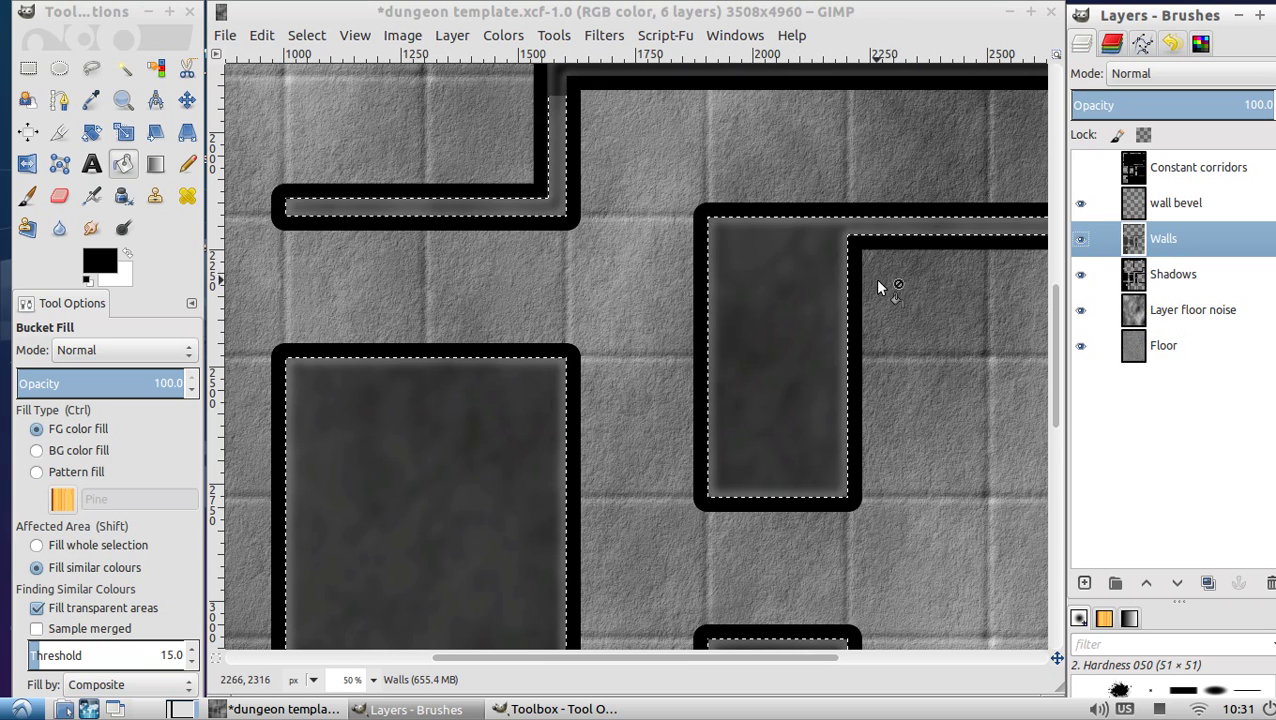
key(ctrl+comma)
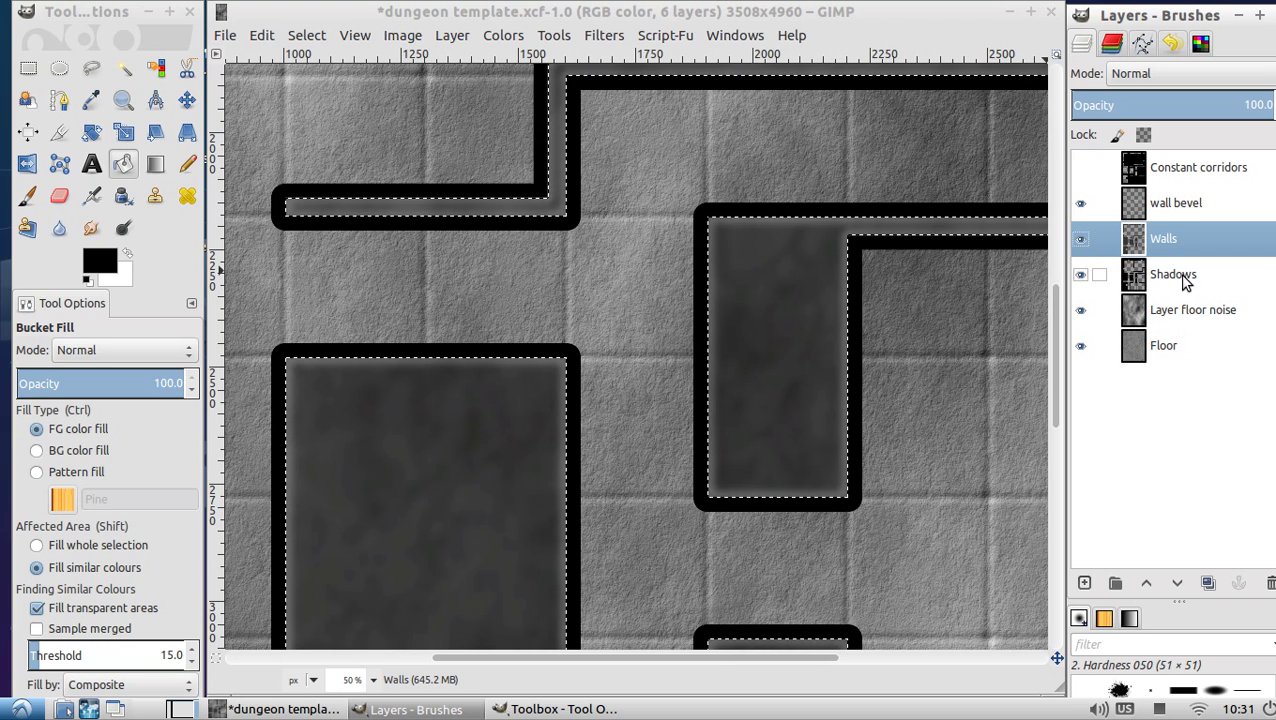
drag(1183, 282, 355, 32)
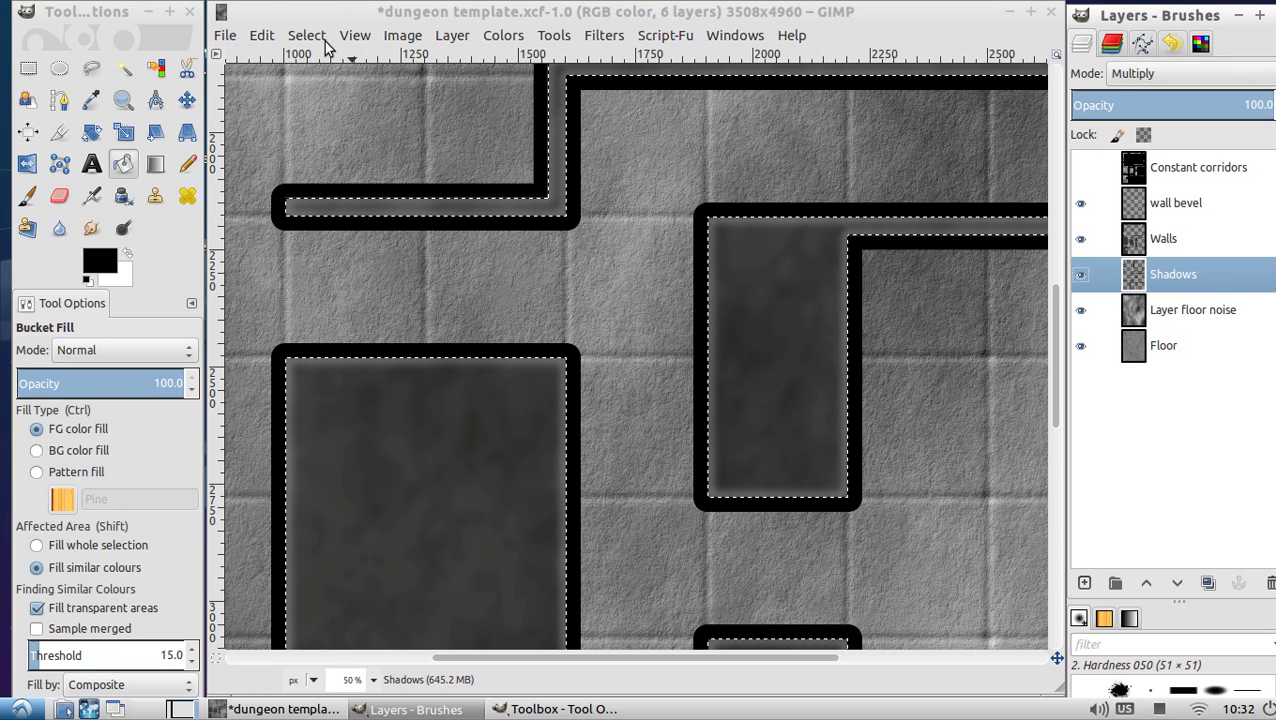
Invert the selection, then diffuse the Shadows layer with a 150 px Gaussian Blur.
click(310, 38)
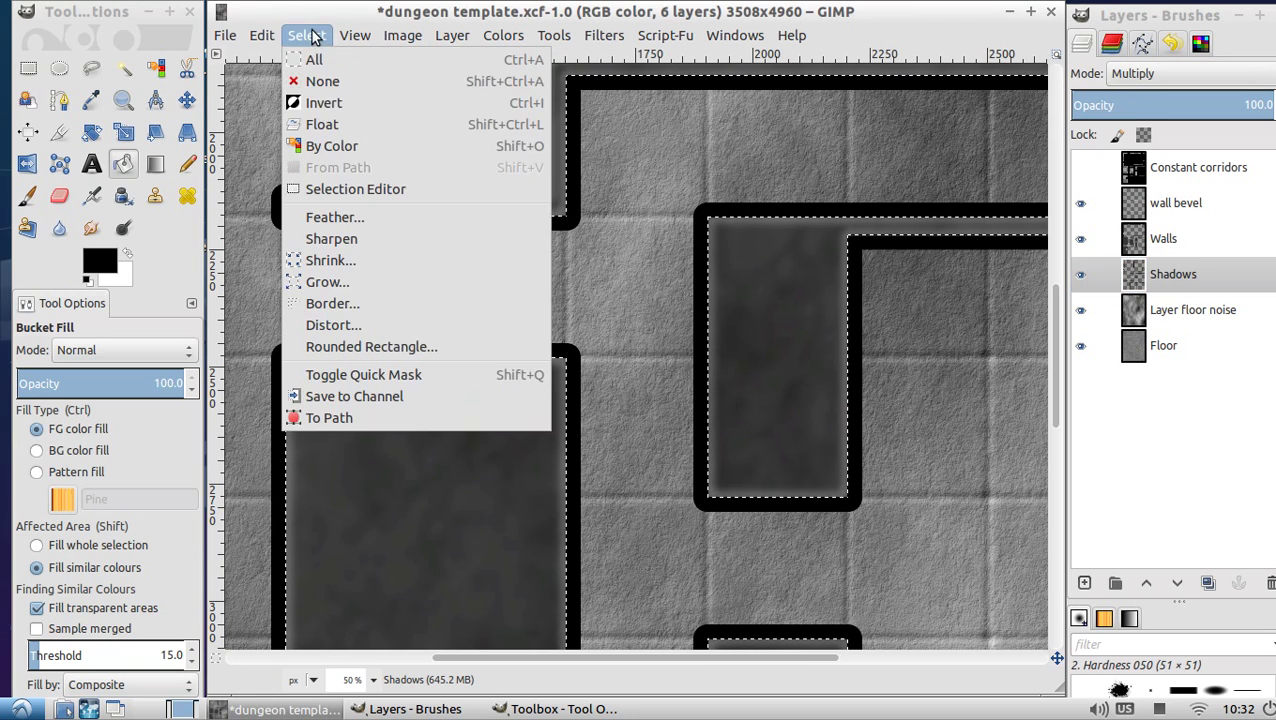
click(324, 104)
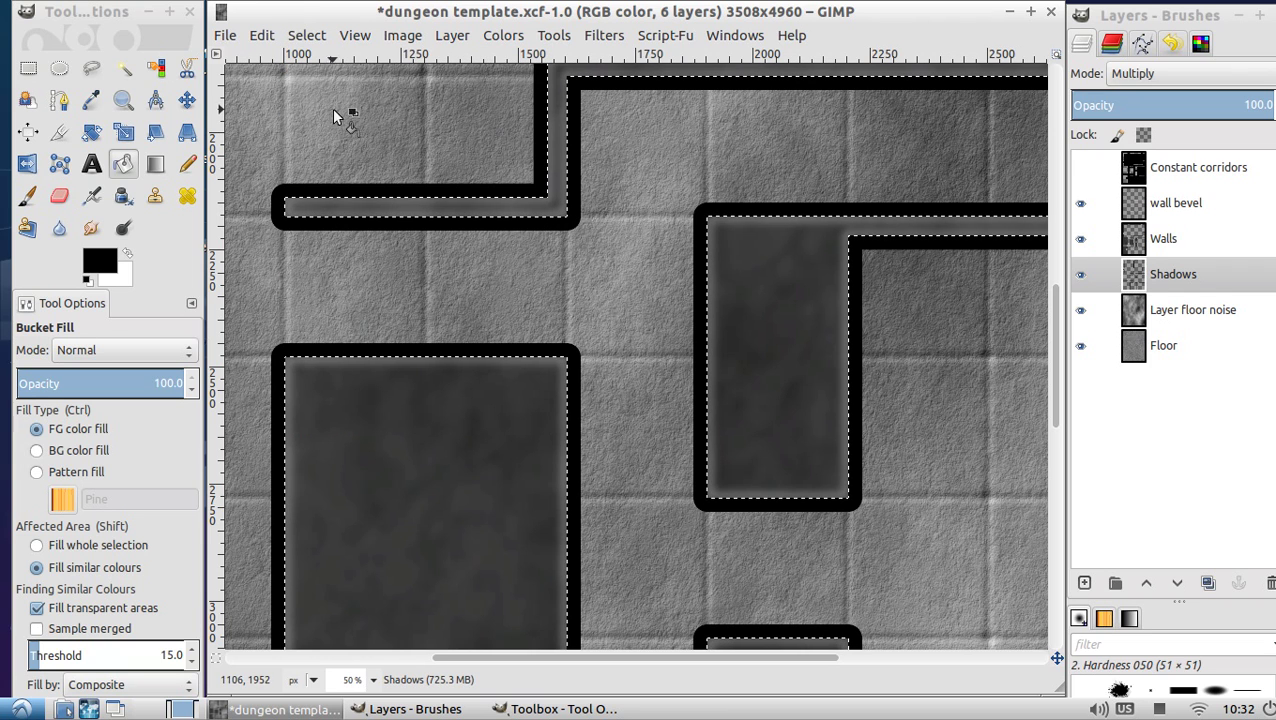
click(608, 40)
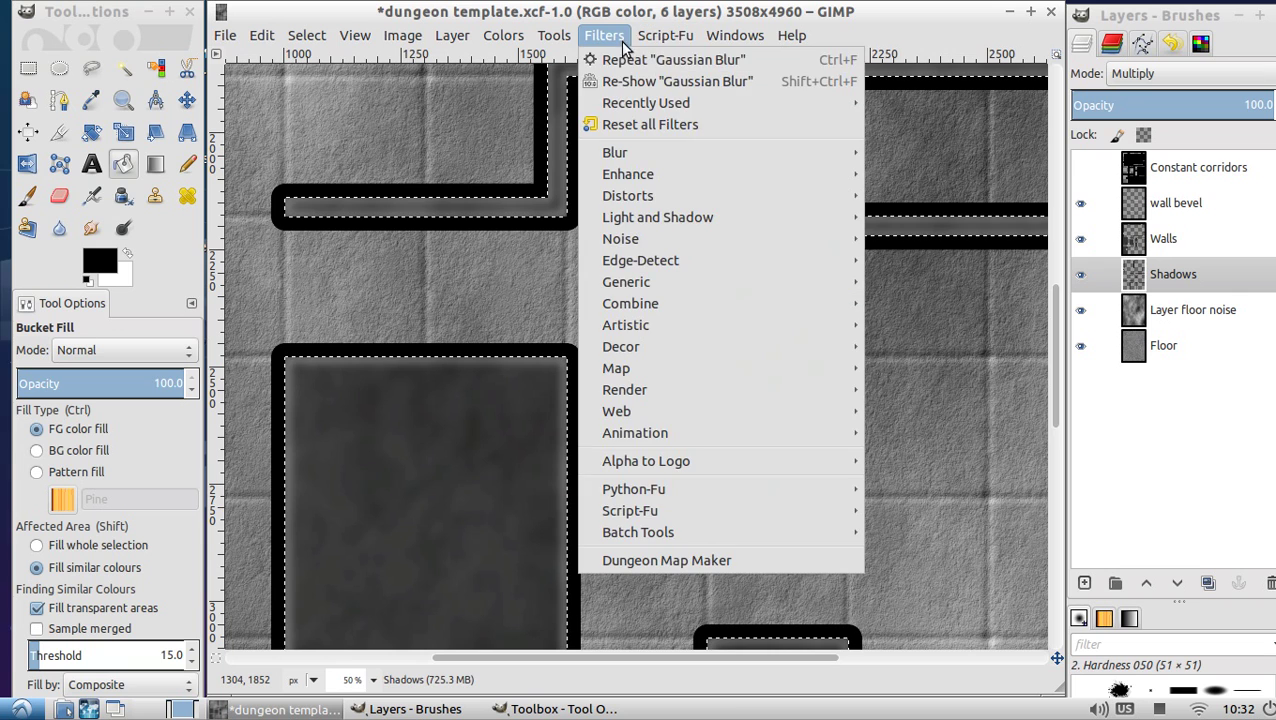
mouse_move(660, 158)
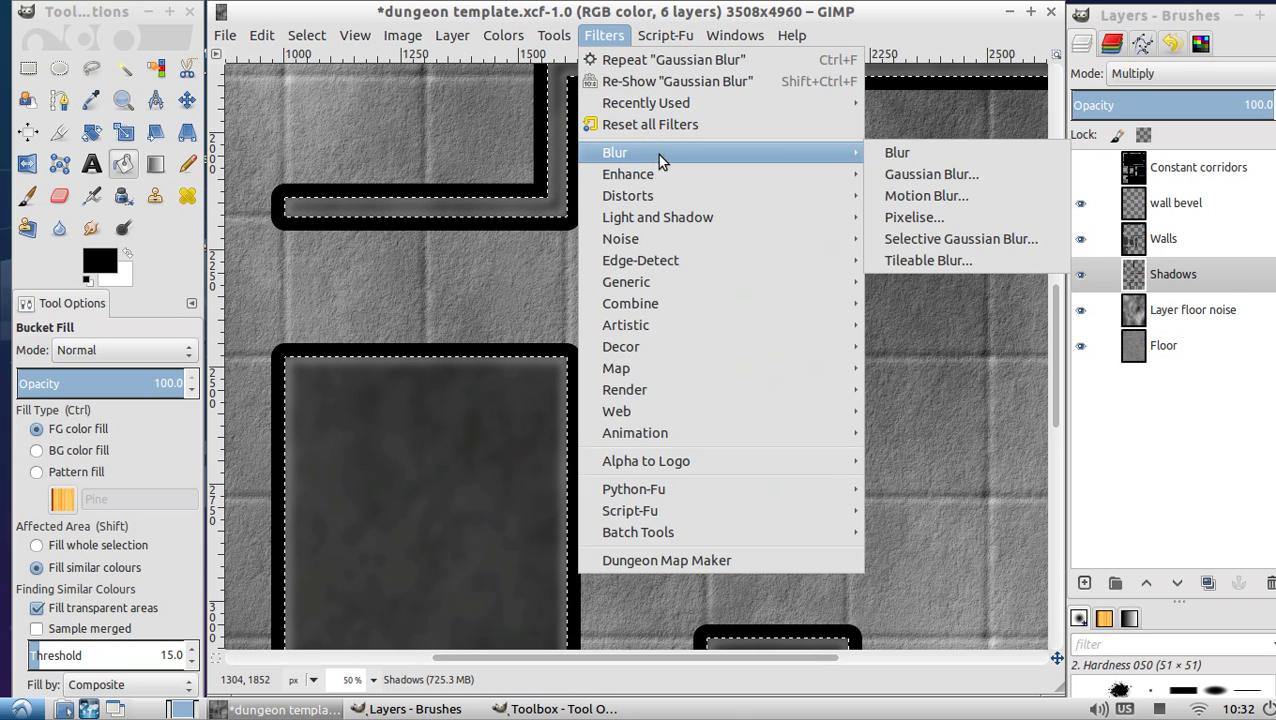
click(922, 176)
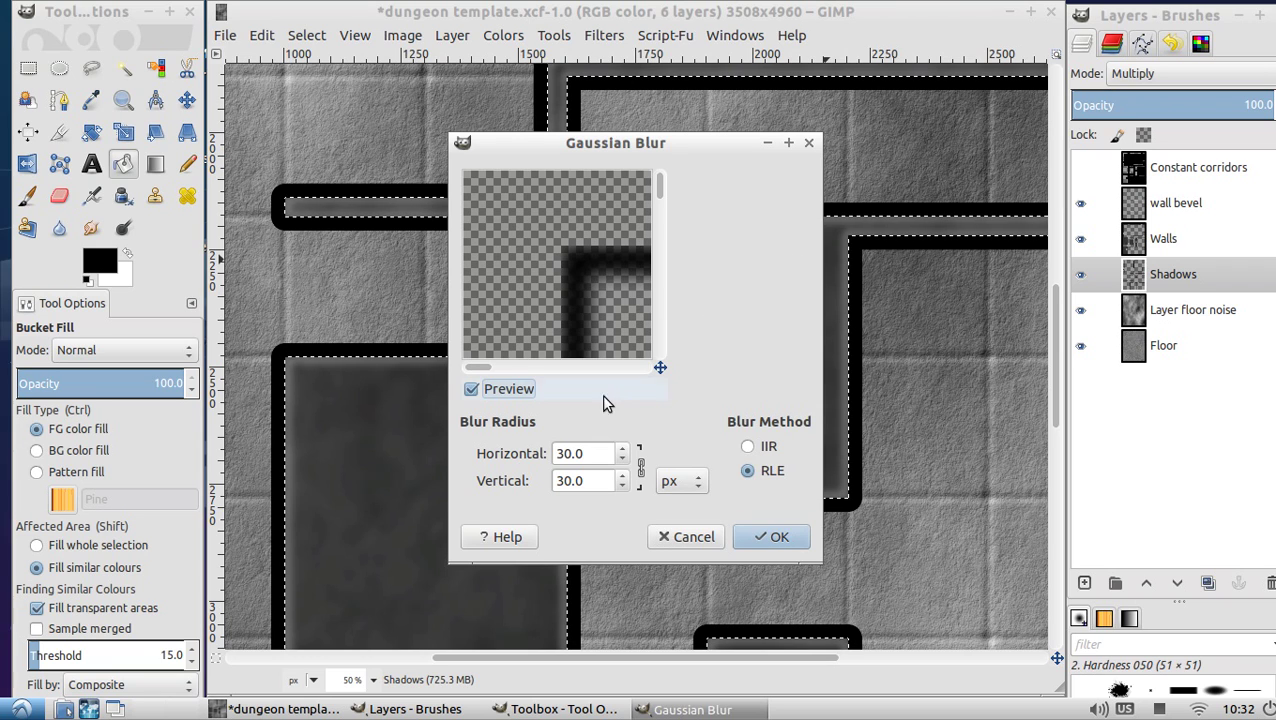
drag(593, 457, 513, 400)
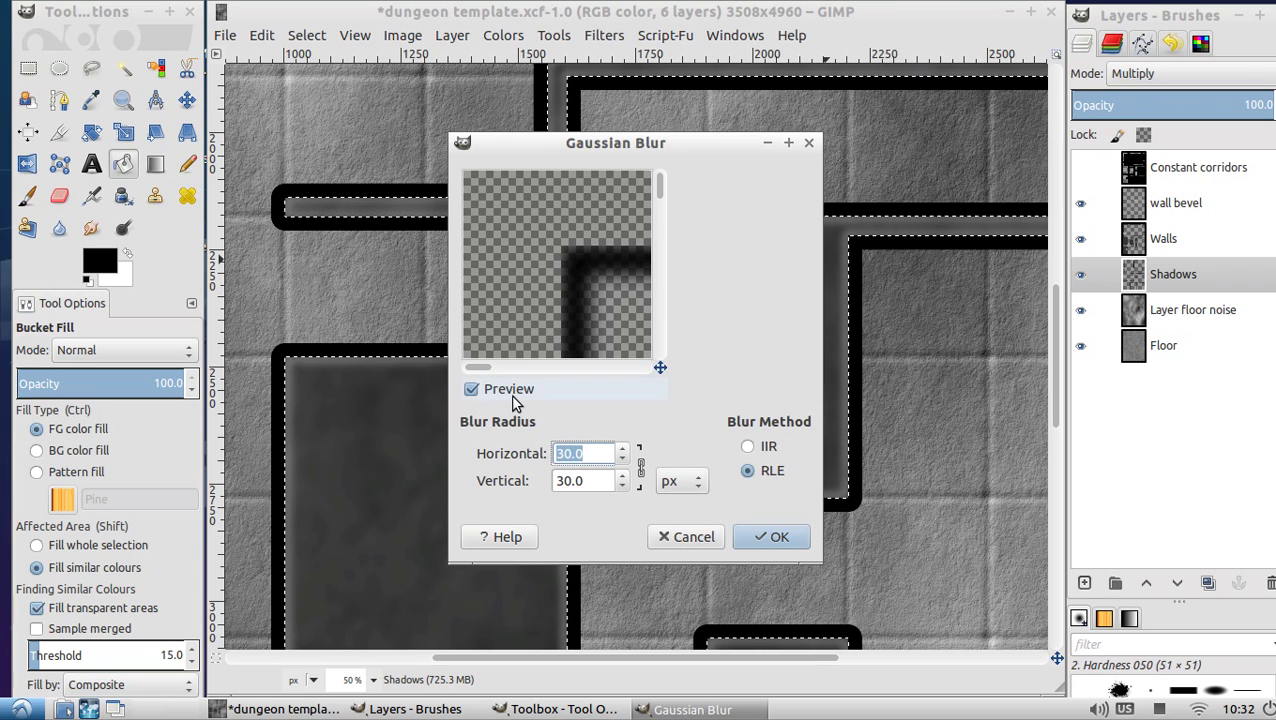
text(150)
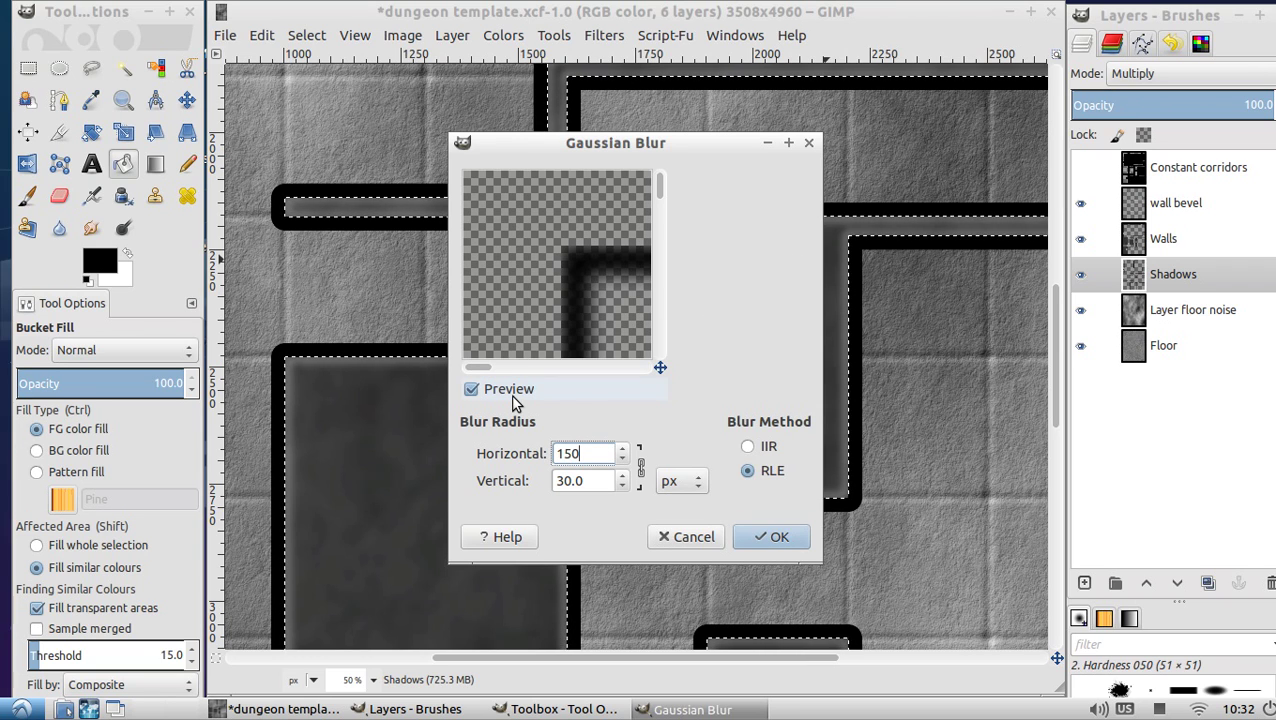
key(Tab)
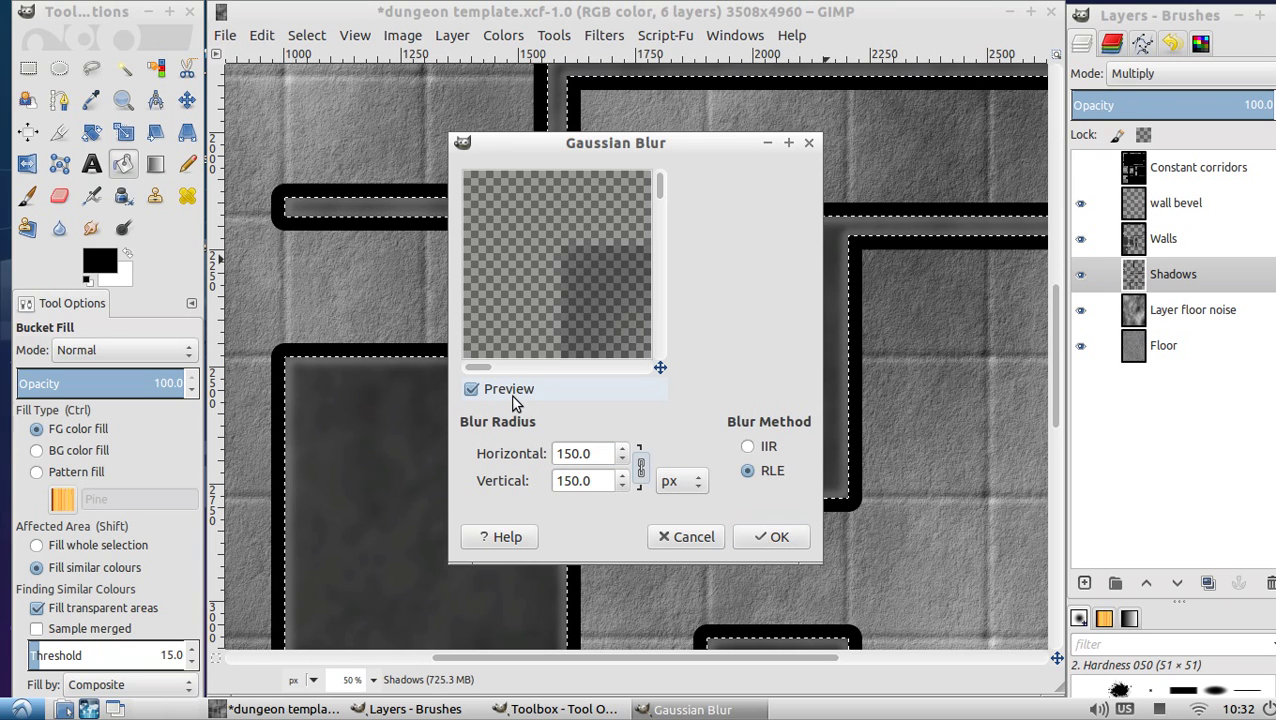
click(771, 536)
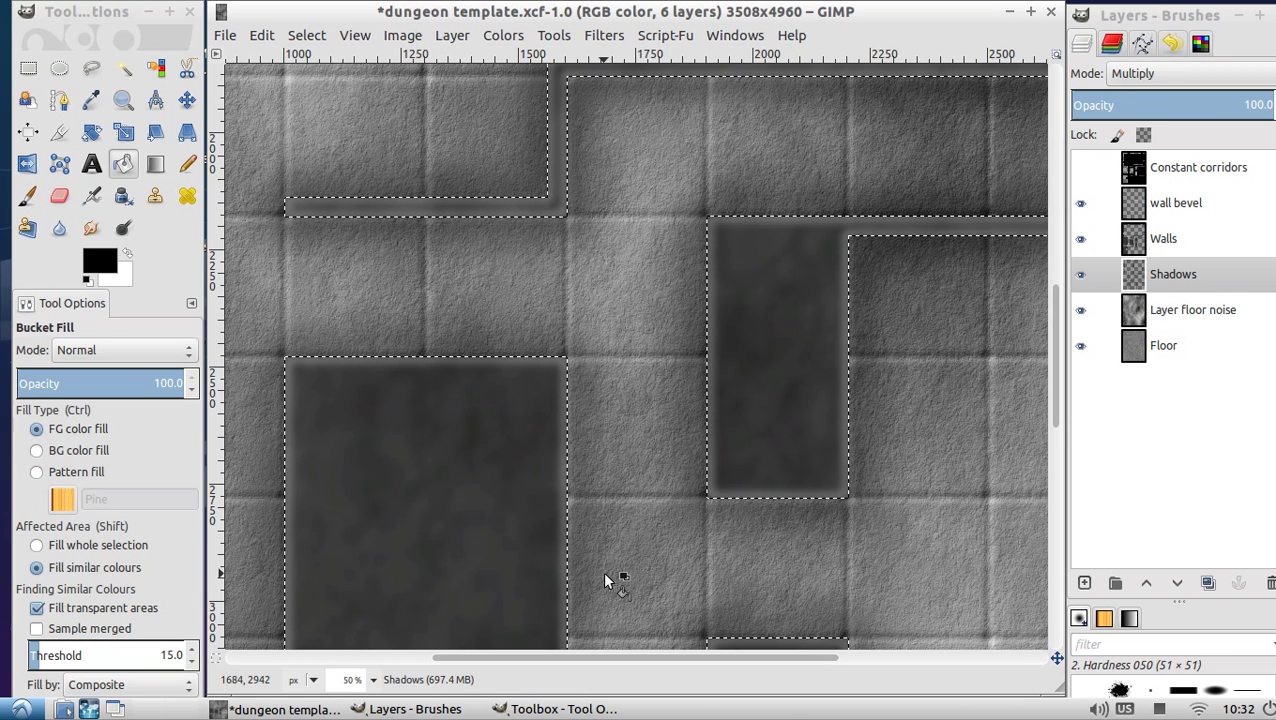
Deselect all and toggle the wall bevel and Shadows layers off and back on to compare.
key(shift+ctrl+a)
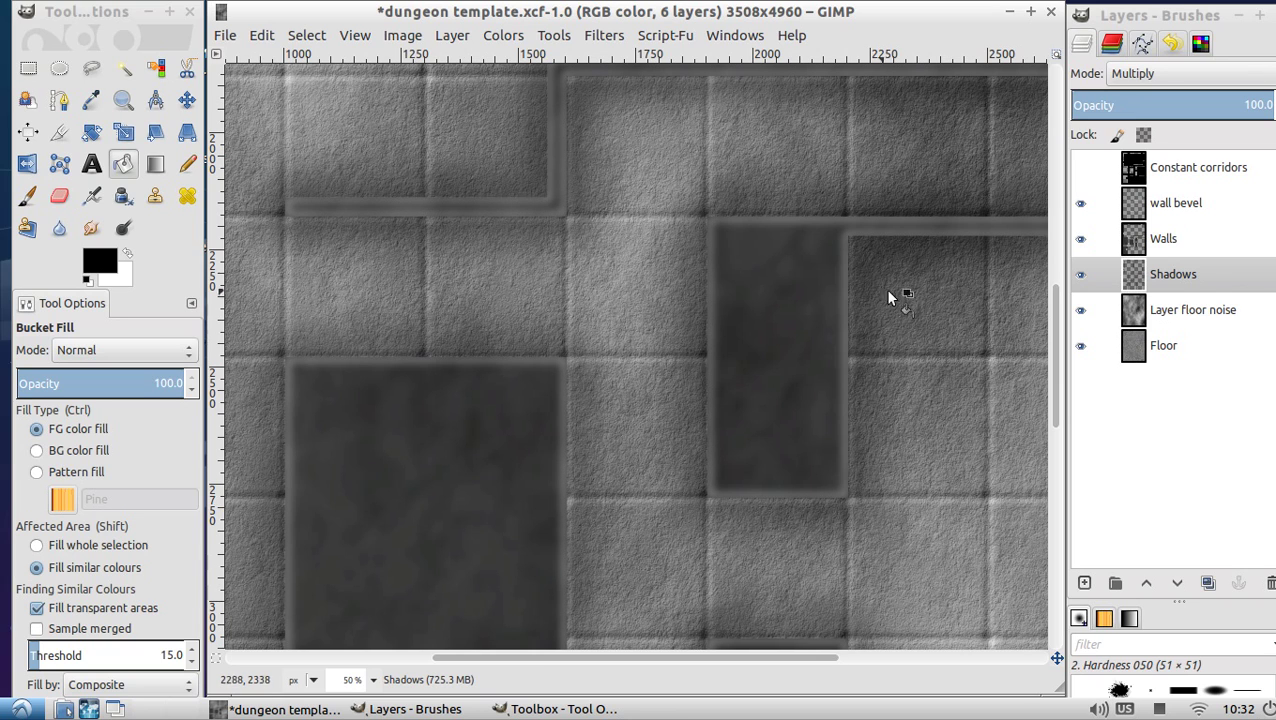
click(1080, 204)
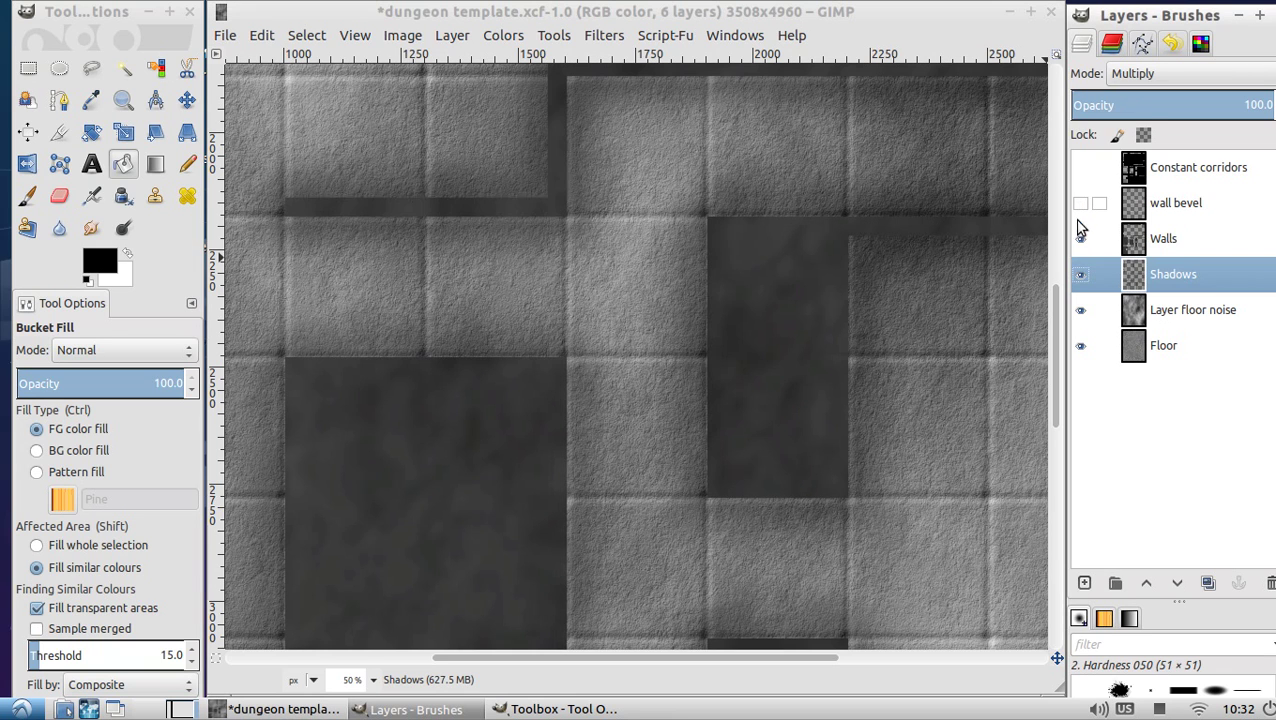
click(1080, 274)
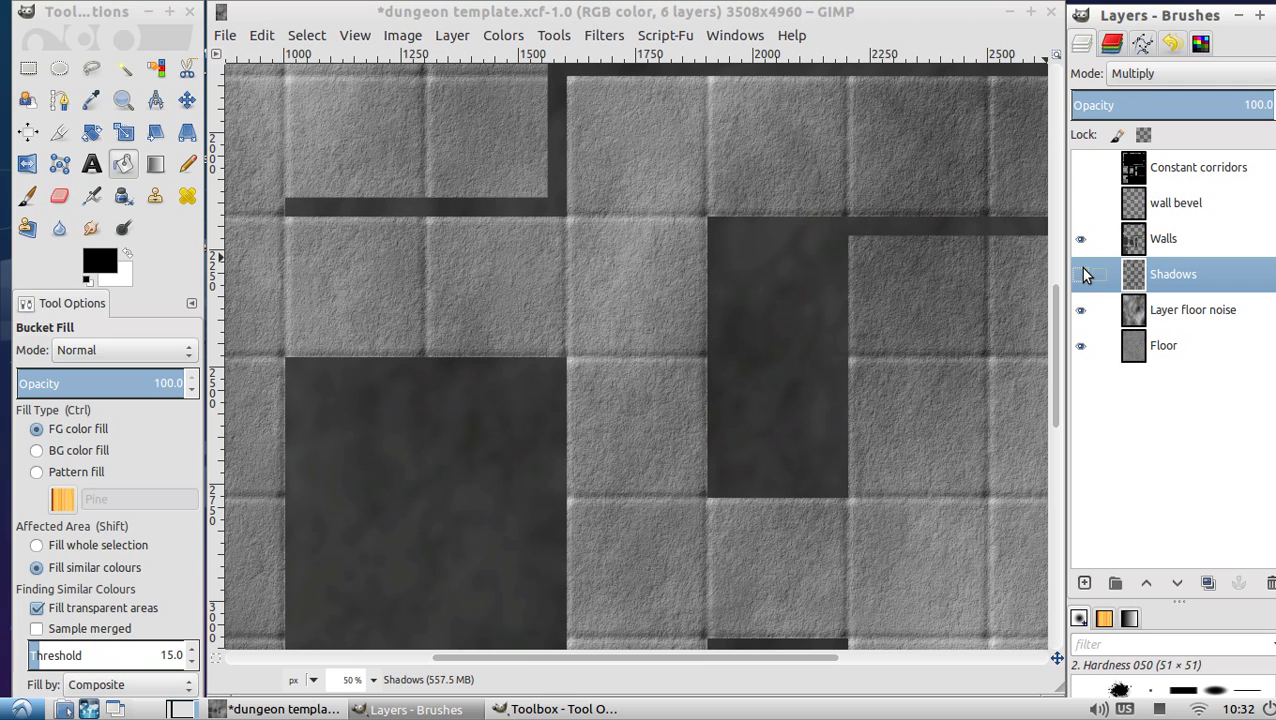
click(1080, 274)
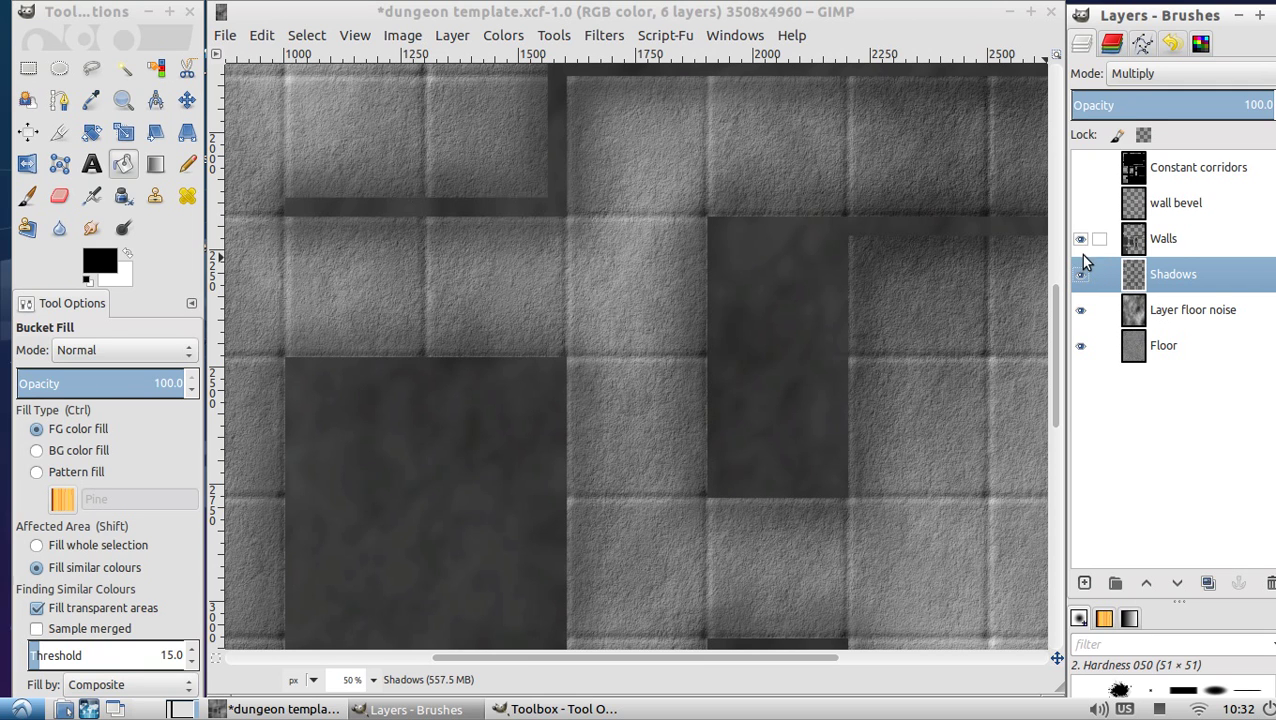
click(1080, 204)
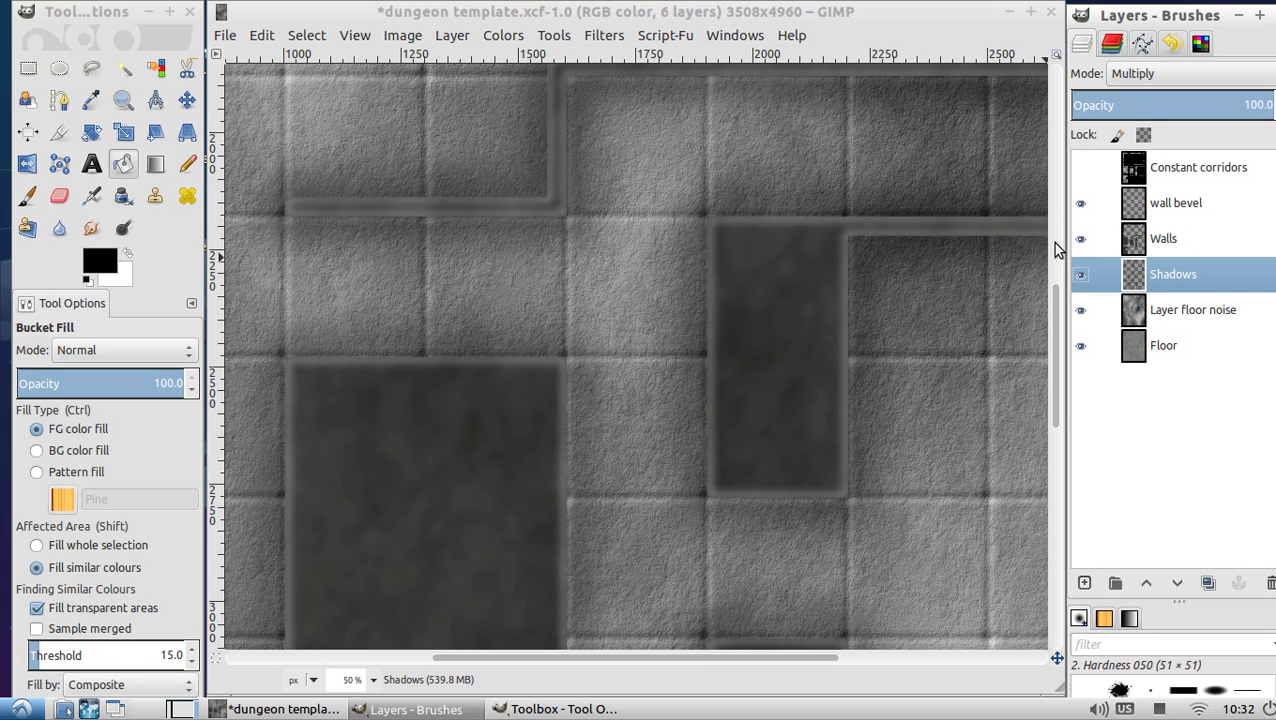
Zoom to 12.5% to view the whole map and hide the wall bevel layer.
click(373, 680)
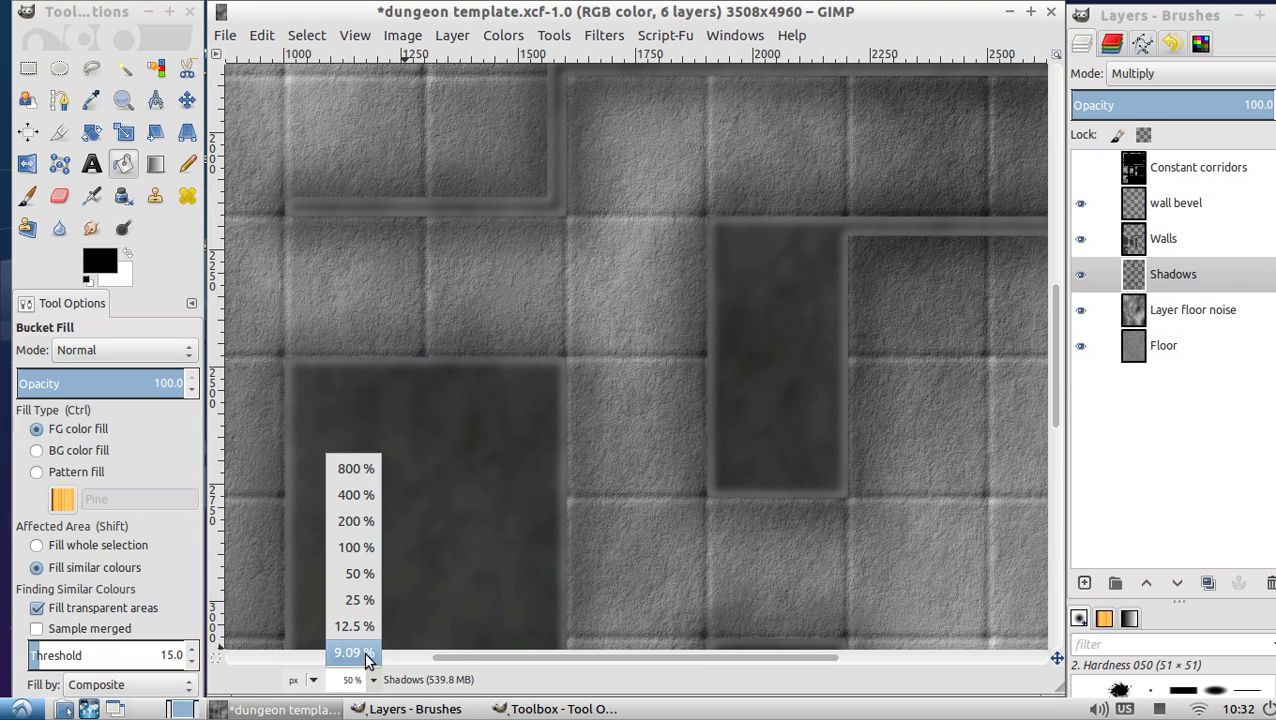
click(350, 626)
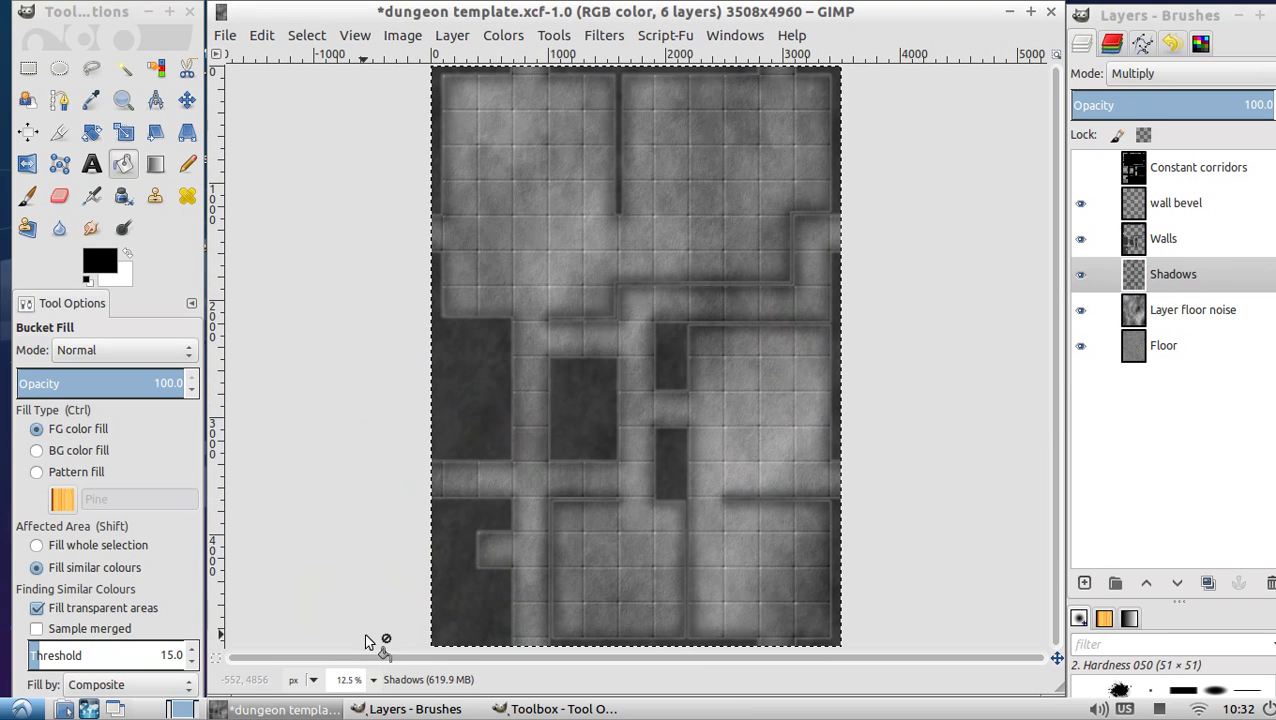
click(1081, 205)
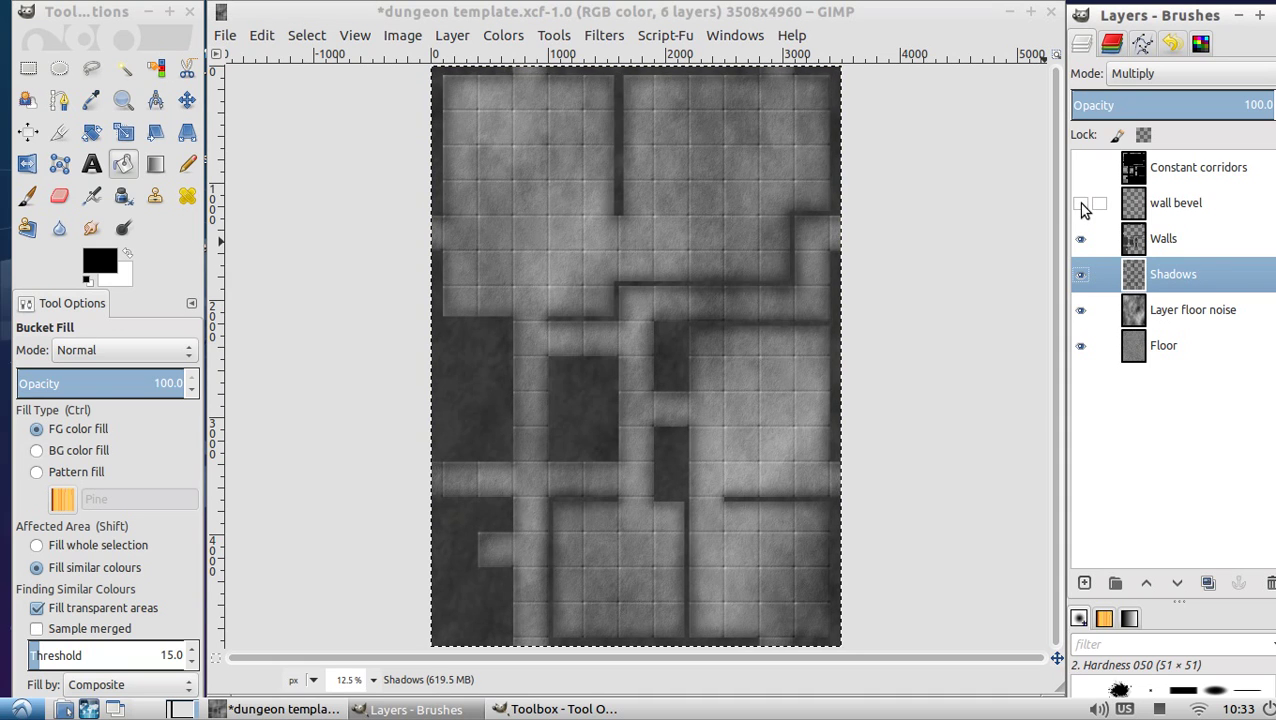